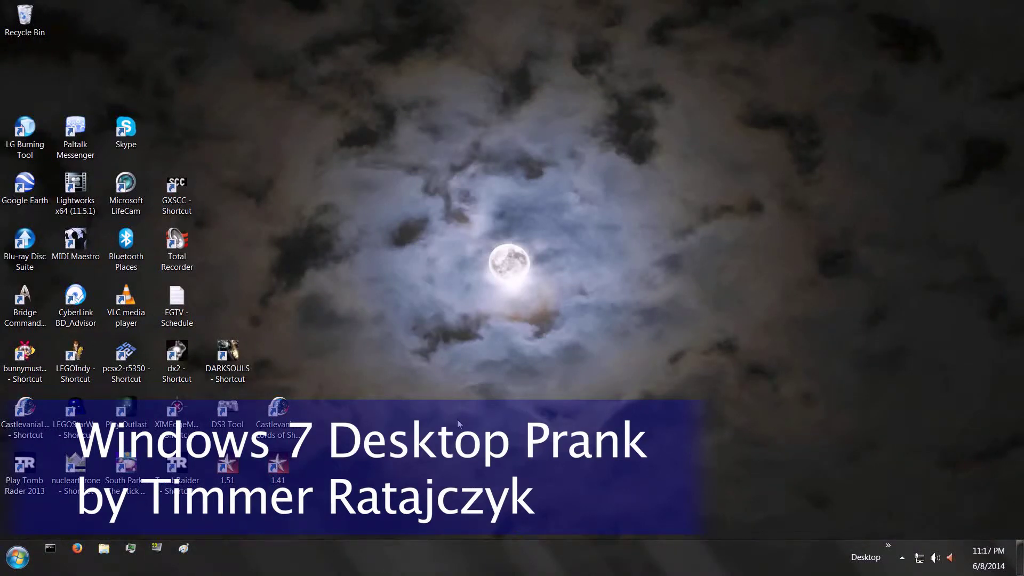
# - Select and deselect the 1.41 desktop shortcut, then launch and close Firefox twice
pyautogui.click(282, 467)
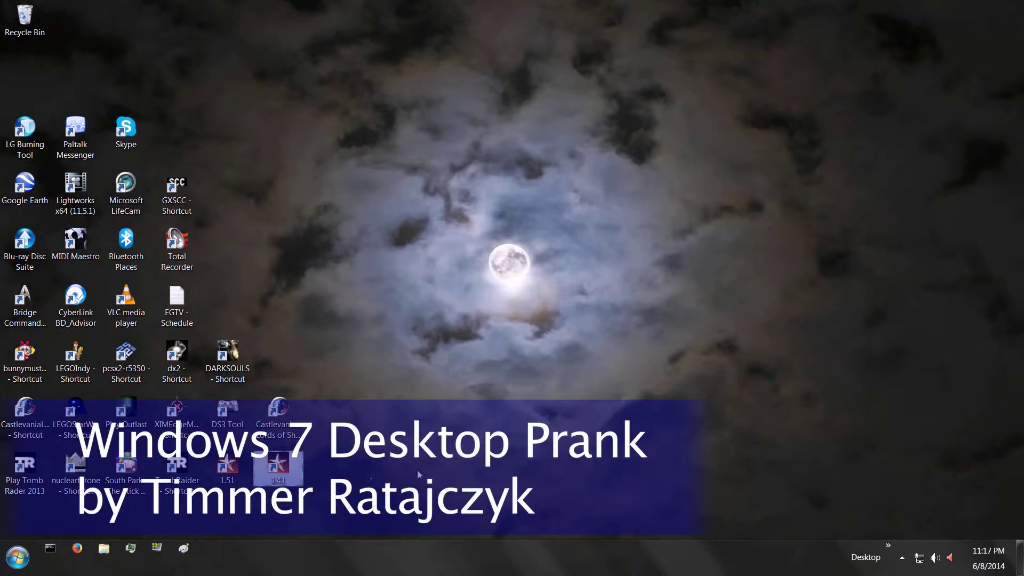
pyautogui.click(454, 368)
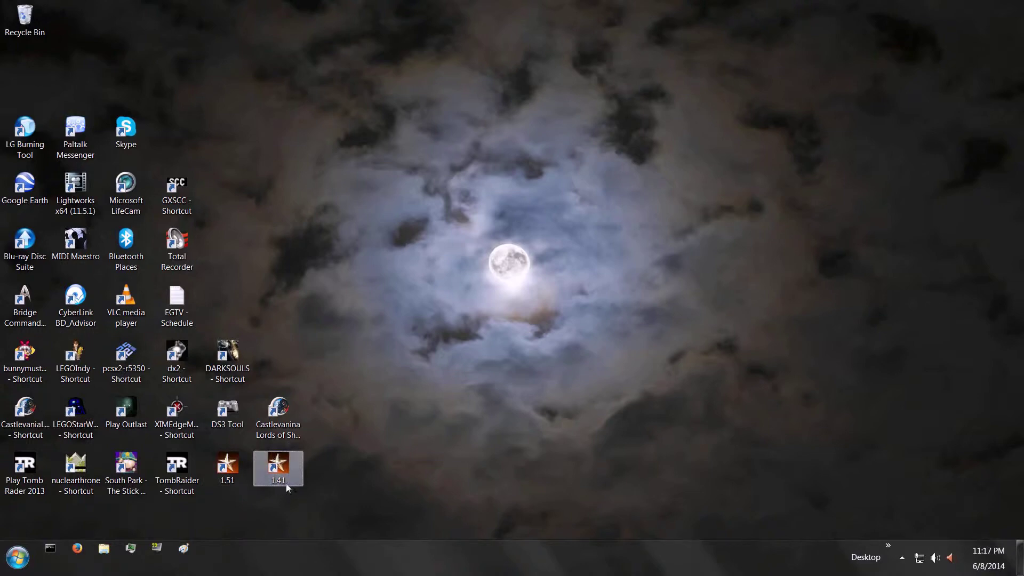
pyautogui.click(77, 548)
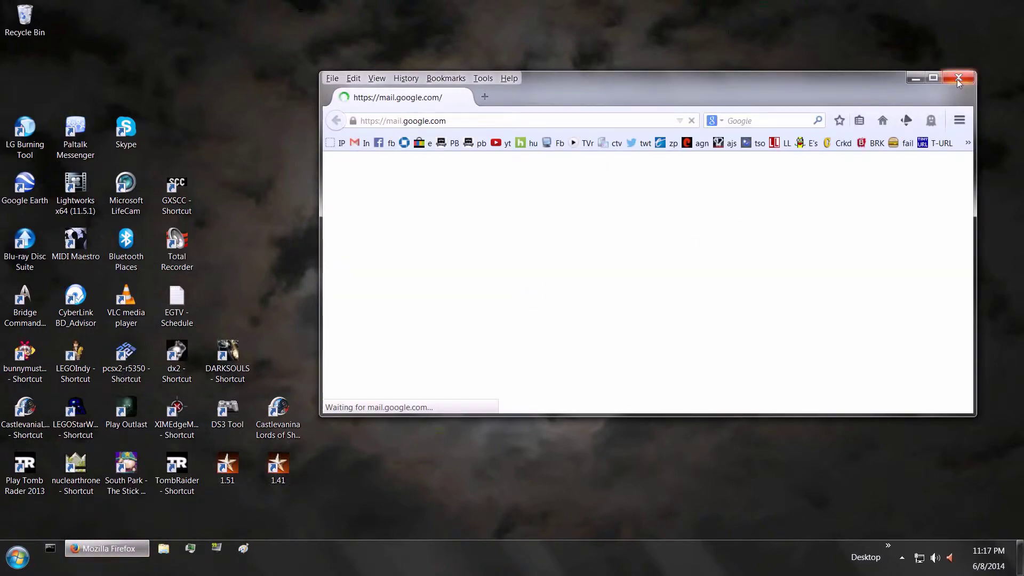
pyautogui.click(957, 79)
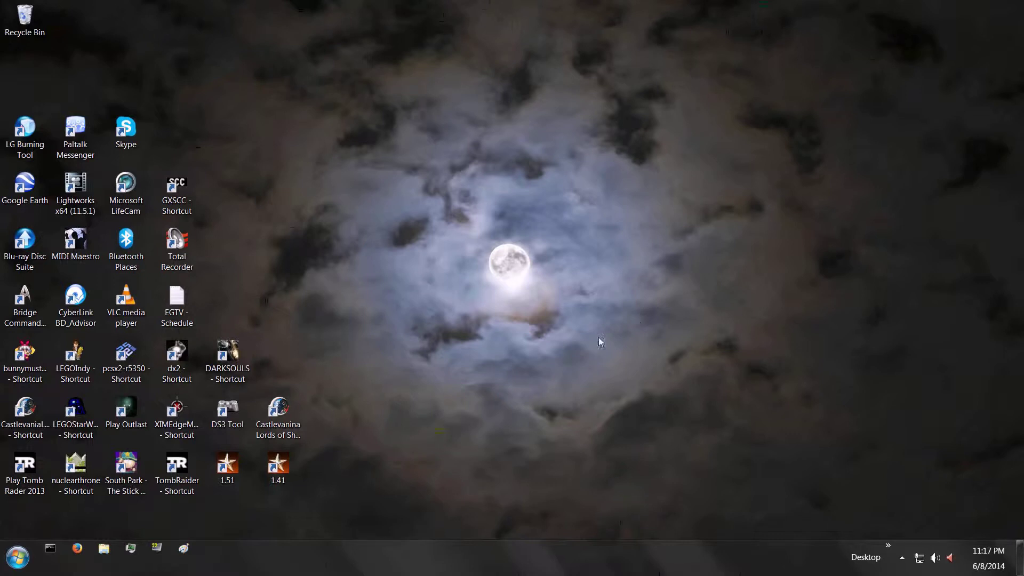
pyautogui.click(515, 399)
pyautogui.click(77, 549)
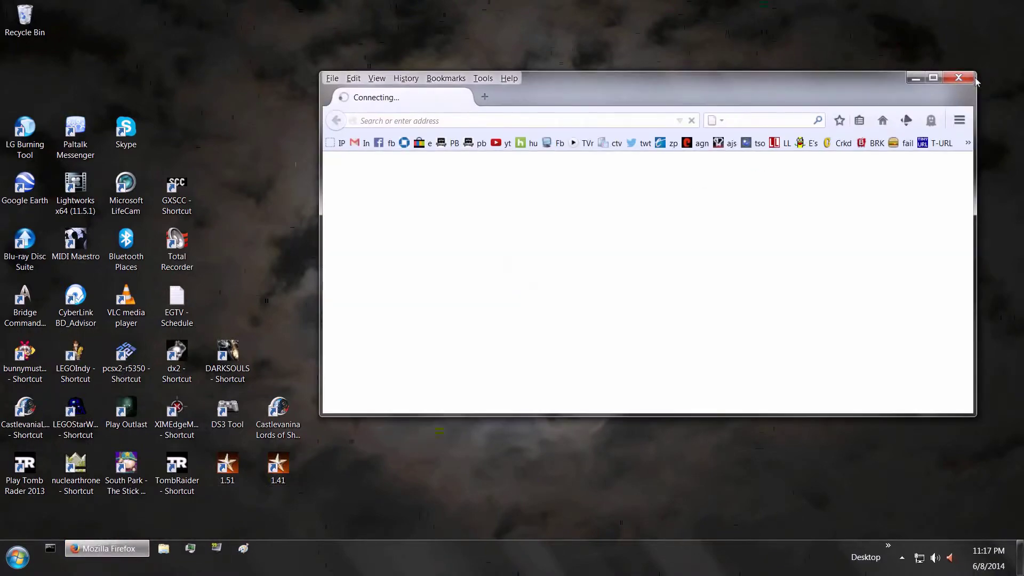
pyautogui.click(968, 78)
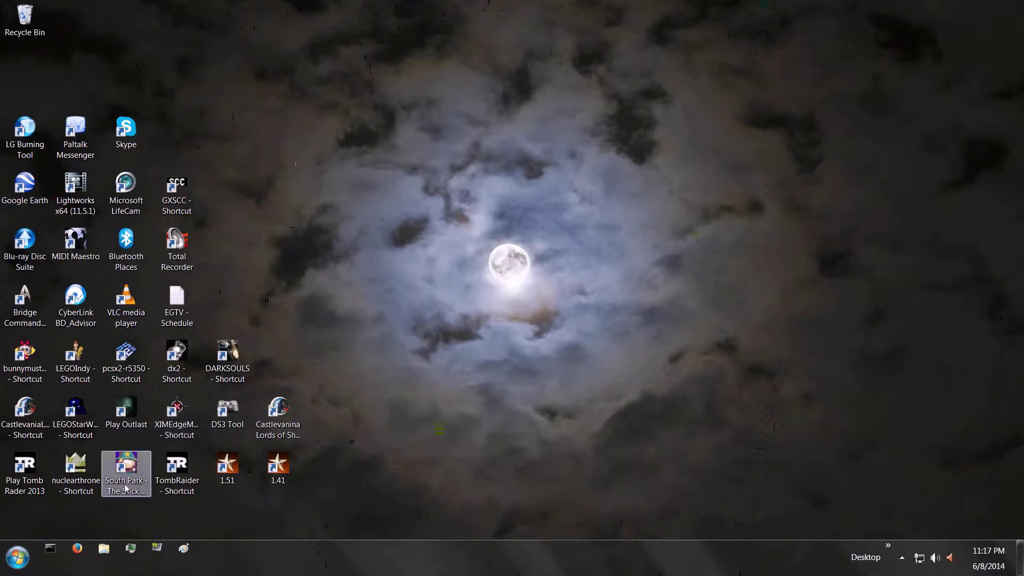
# - Paste the desktop screenshot into a blank Paint picture and scroll around the canvas to check it
pyautogui.click(184, 550)
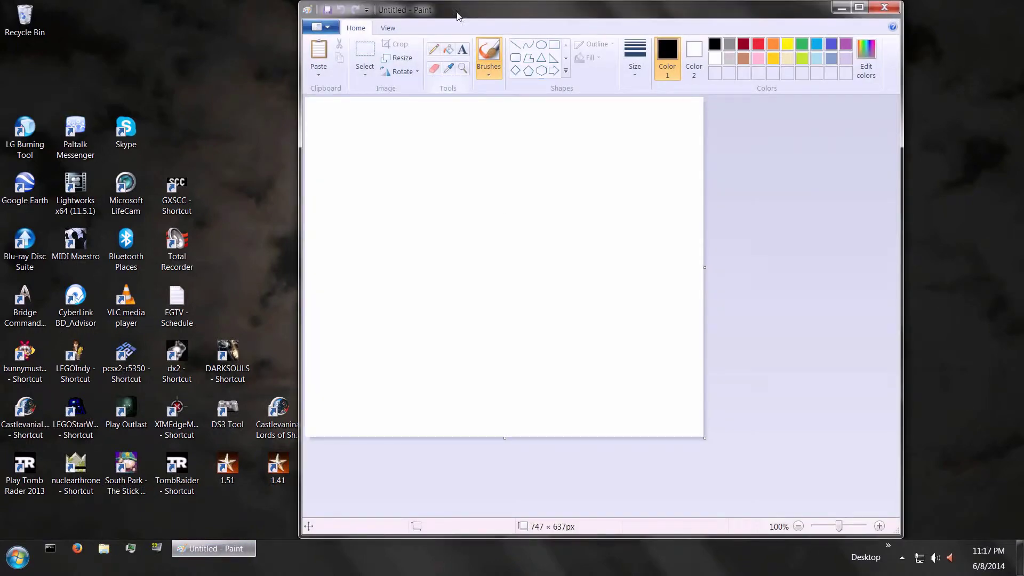
pyautogui.click(318, 50)
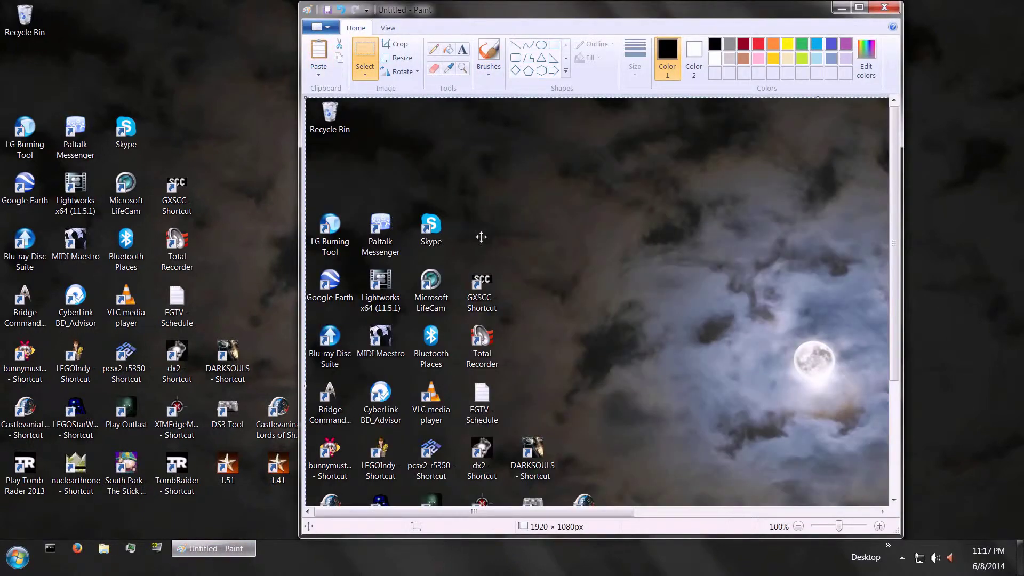
pyautogui.moveTo(596, 509); pyautogui.dragTo(839, 506)
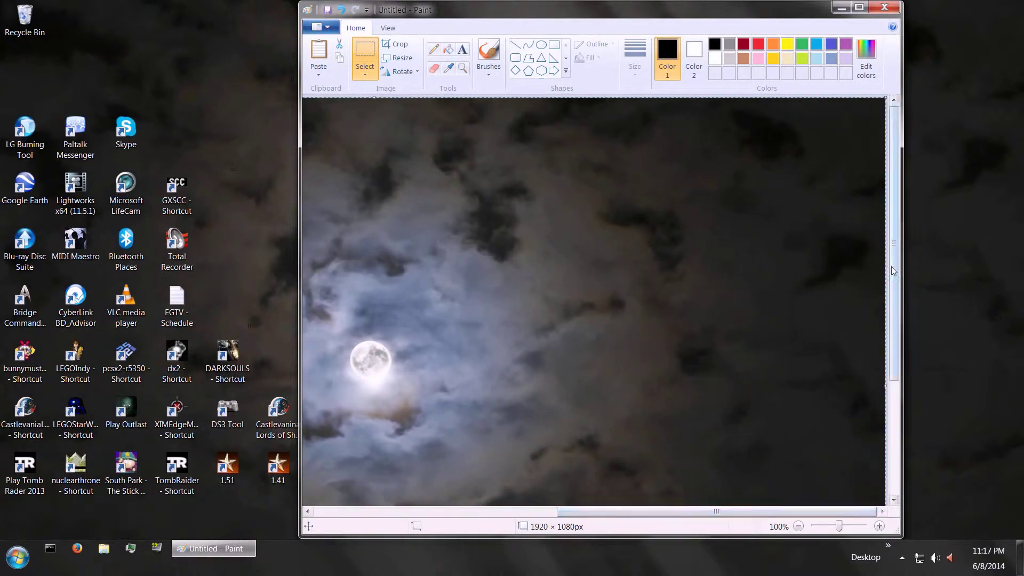
pyautogui.moveTo(891, 266); pyautogui.dragTo(891, 389)
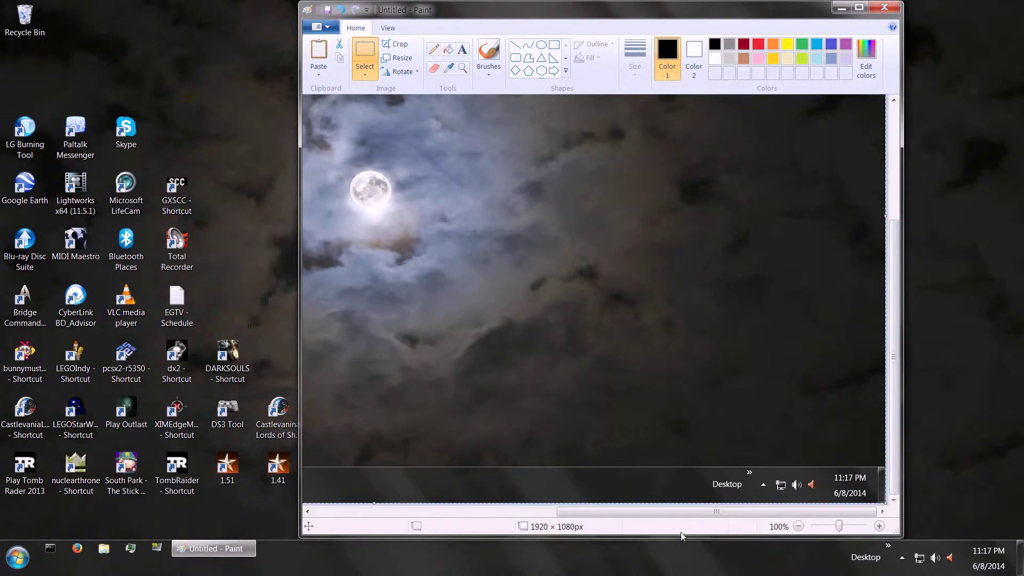
pyautogui.moveTo(686, 513); pyautogui.dragTo(431, 510)
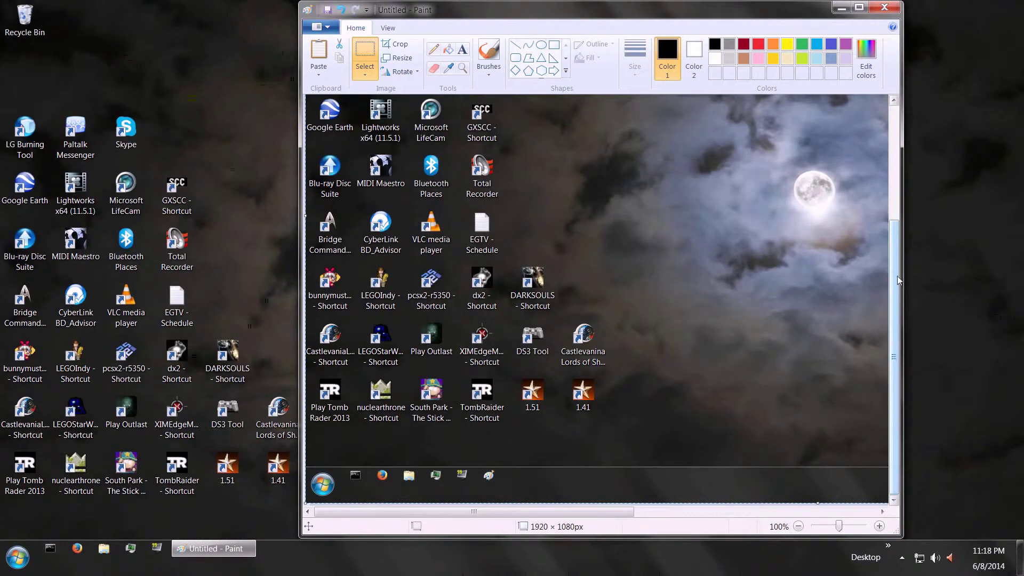
pyautogui.moveTo(897, 276); pyautogui.dragTo(892, 134)
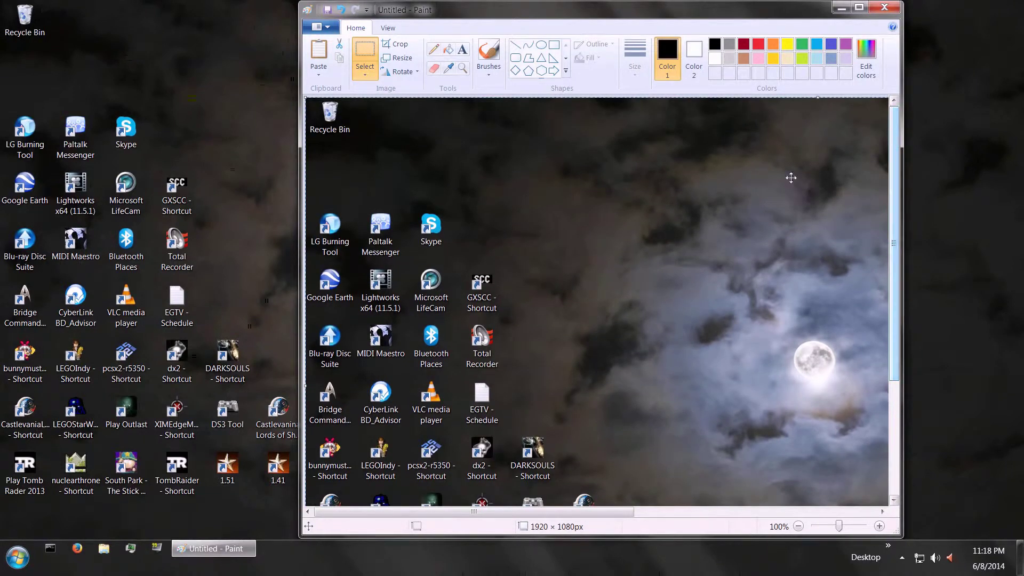
pyautogui.click(329, 26)
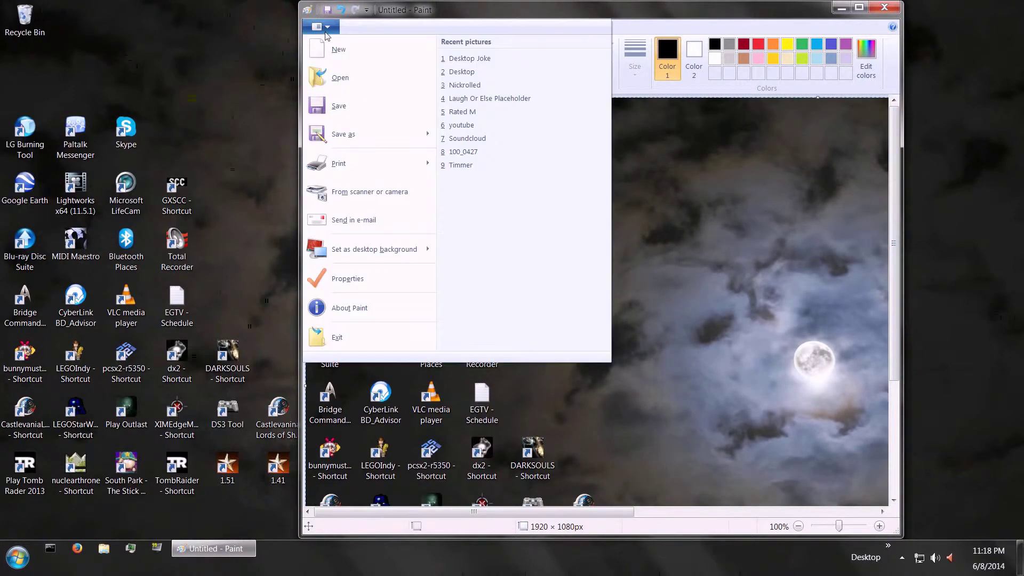
# - Save the picture as 24-bit Bitmap 'Desktop Prank' in Pictures, then close Paint
pyautogui.click(345, 133)
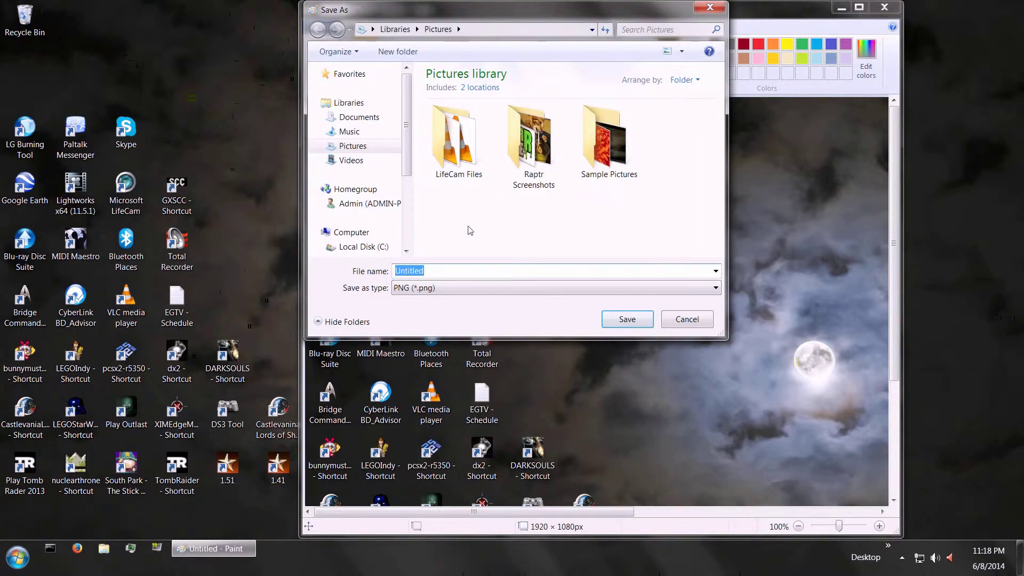
pyautogui.press('BackSpace')
pyautogui.write('Desktop Prank')
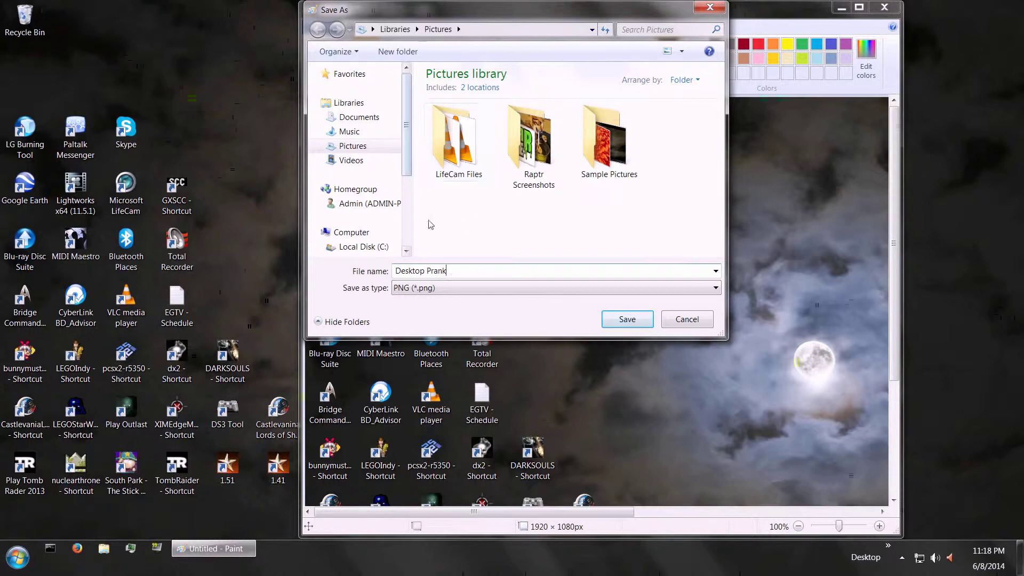
pyautogui.click(447, 291)
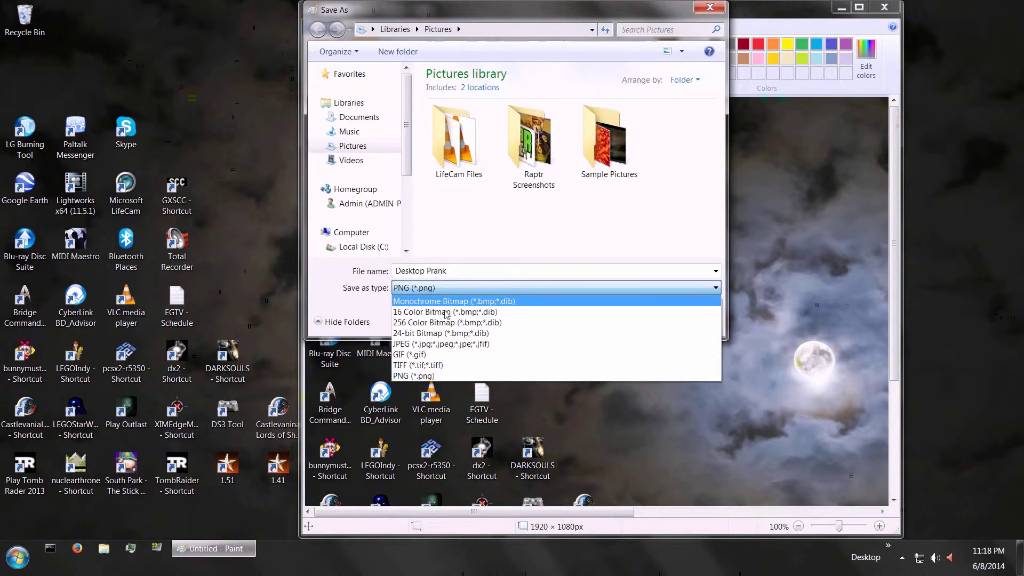
pyautogui.click(452, 336)
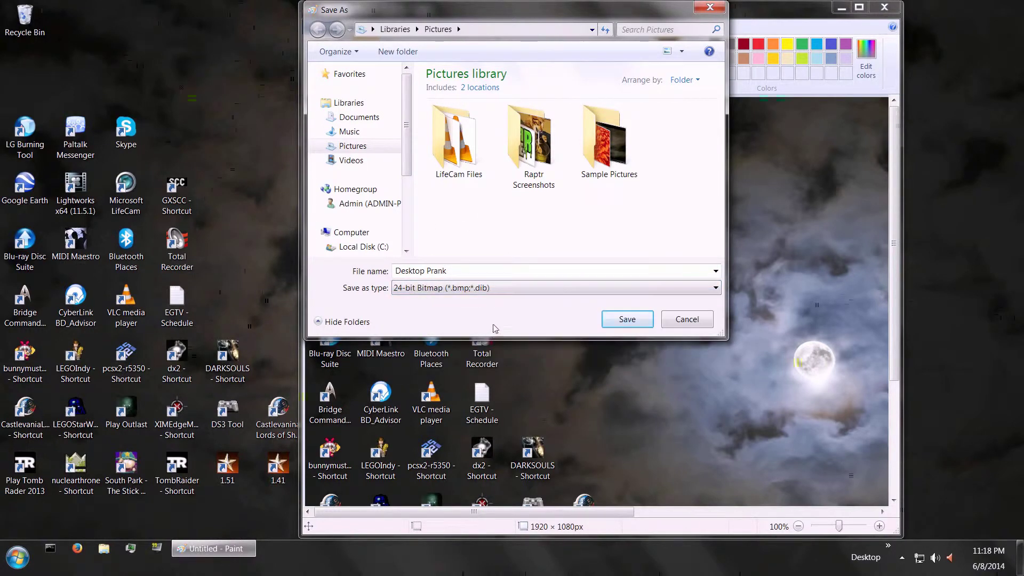
pyautogui.click(637, 320)
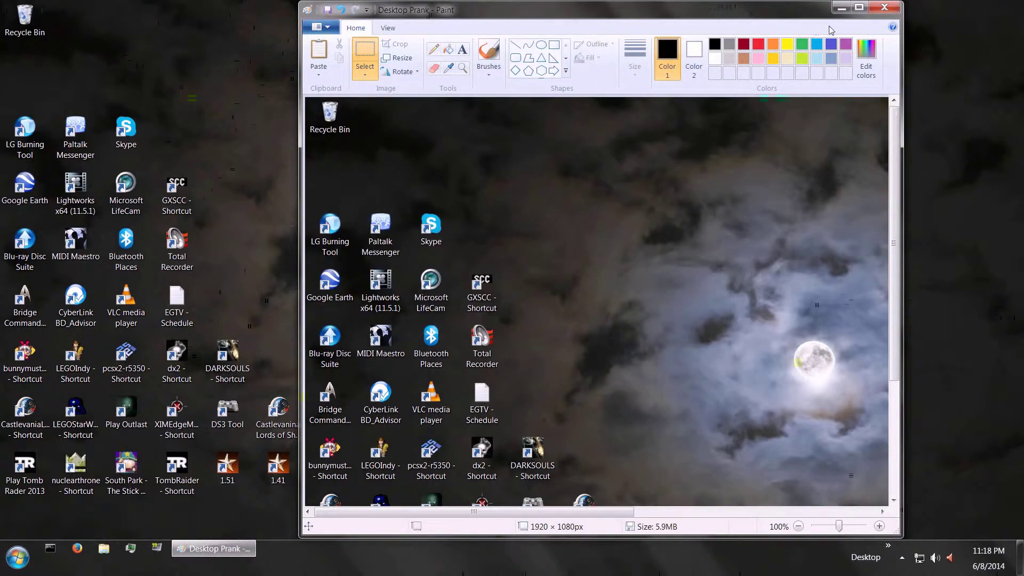
pyautogui.click(885, 7)
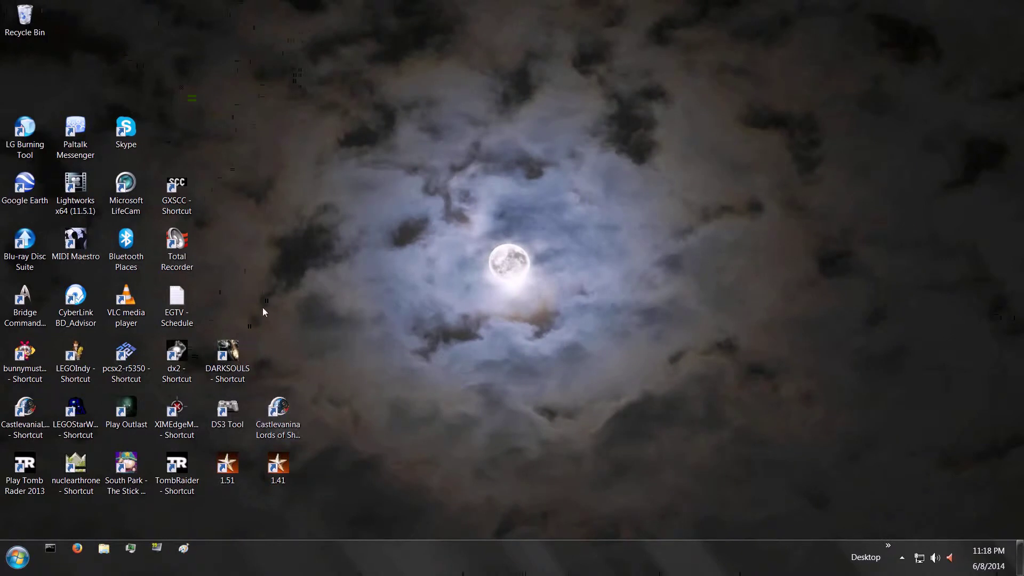
# - Create a new desktop folder named 'Desktop Icons' and drag it to the top of the desktop
pyautogui.rightClick(238, 303)
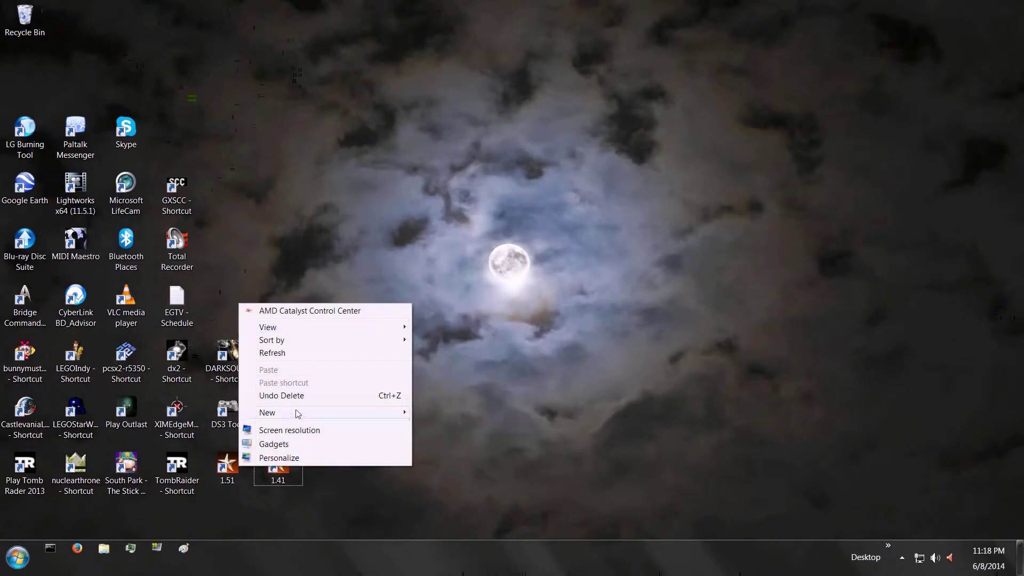
pyautogui.moveTo(263, 413)
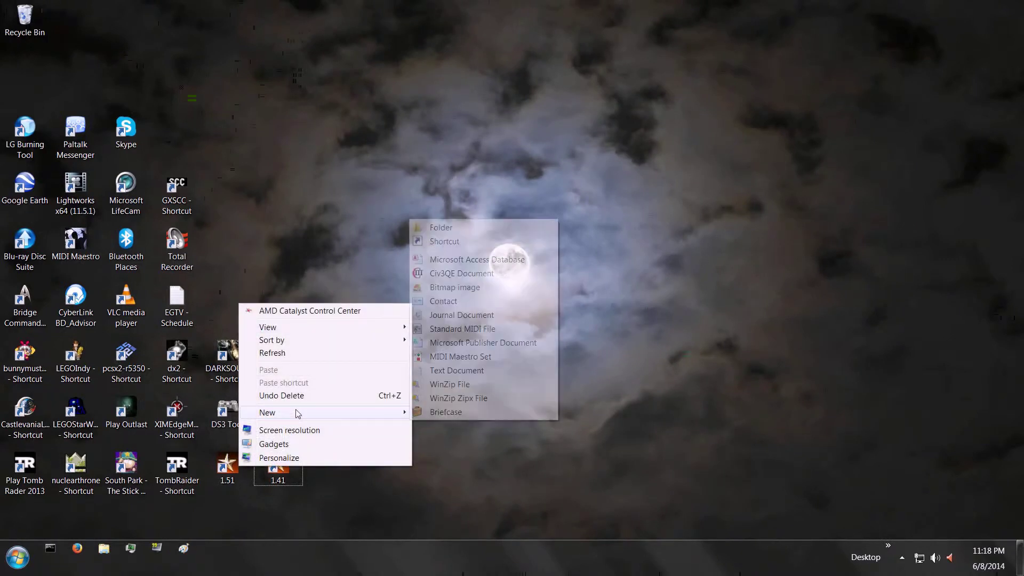
pyautogui.click(441, 226)
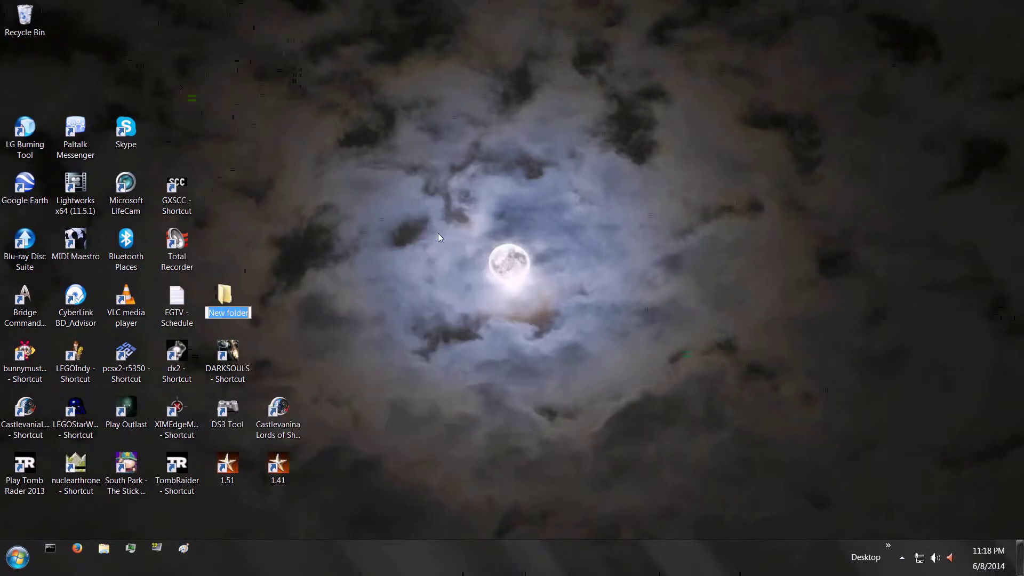
pyautogui.write('Des')
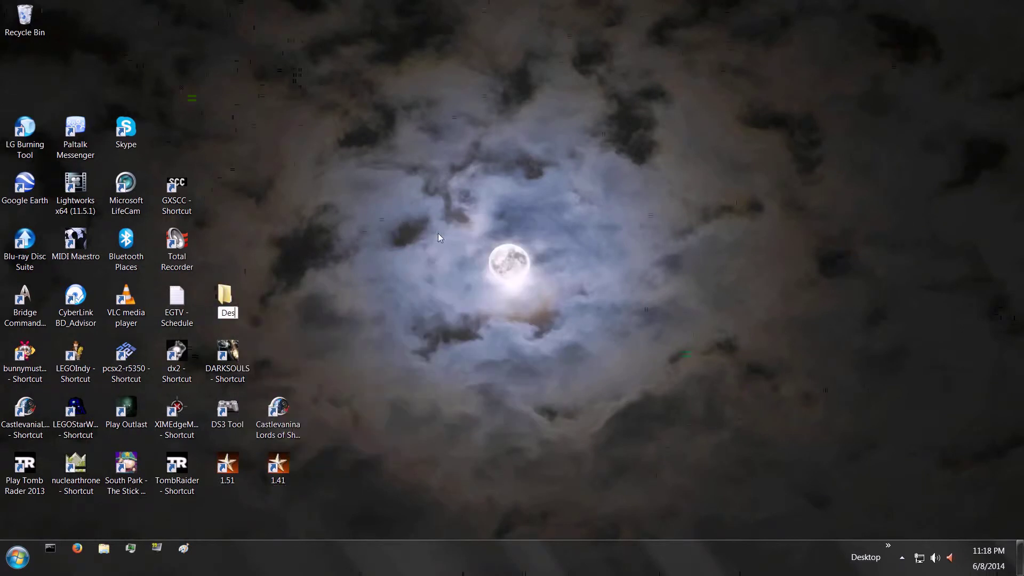
pyautogui.write('ktop Icons')
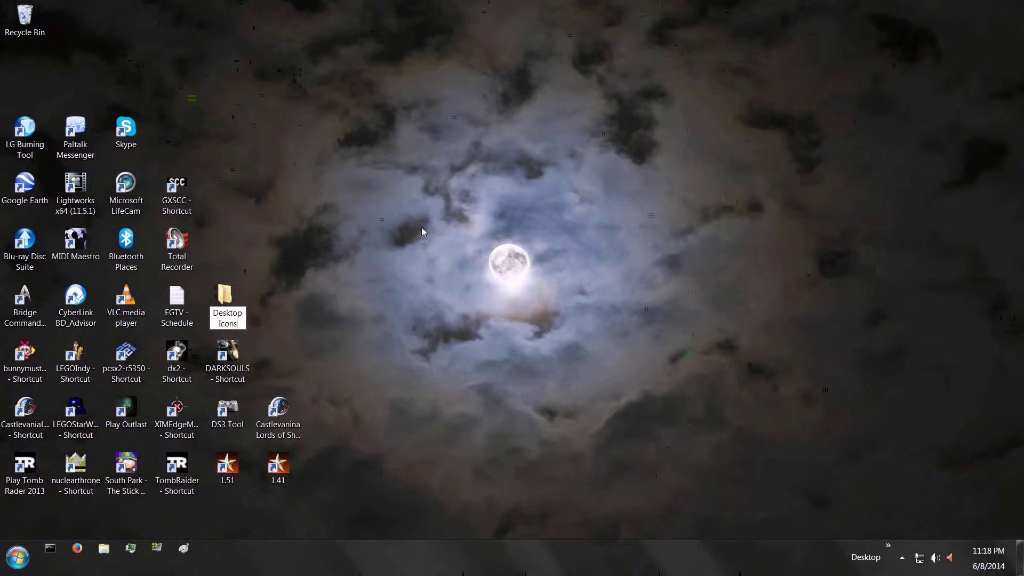
pyautogui.press('Return')
pyautogui.moveTo(227, 286); pyautogui.dragTo(288, 66)
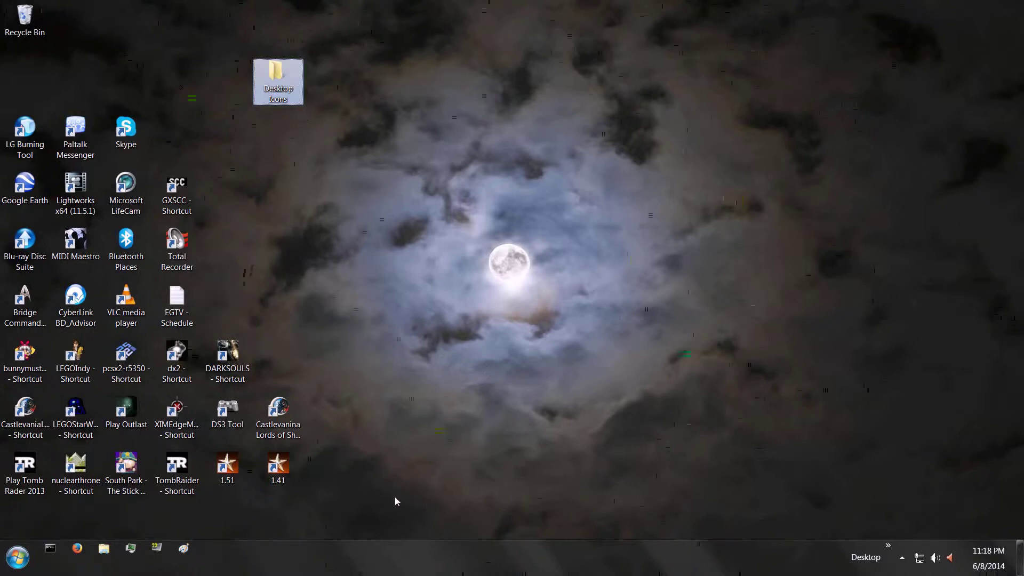
# - Box-select all the program shortcuts on the desktop, dismissing the context menus that appeared
pyautogui.moveTo(429, 501); pyautogui.dragTo(17, 113)
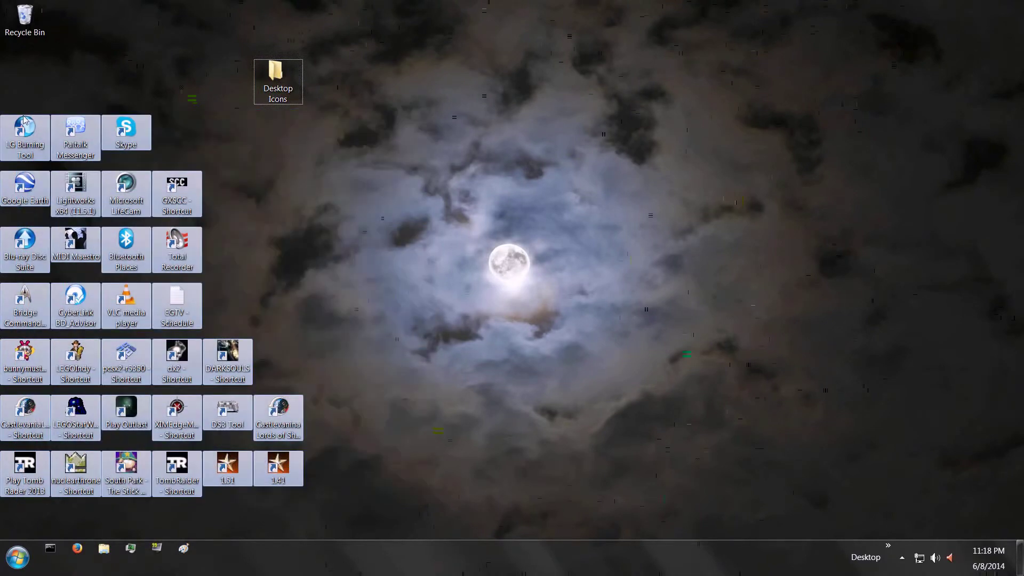
pyautogui.rightClick(62, 134)
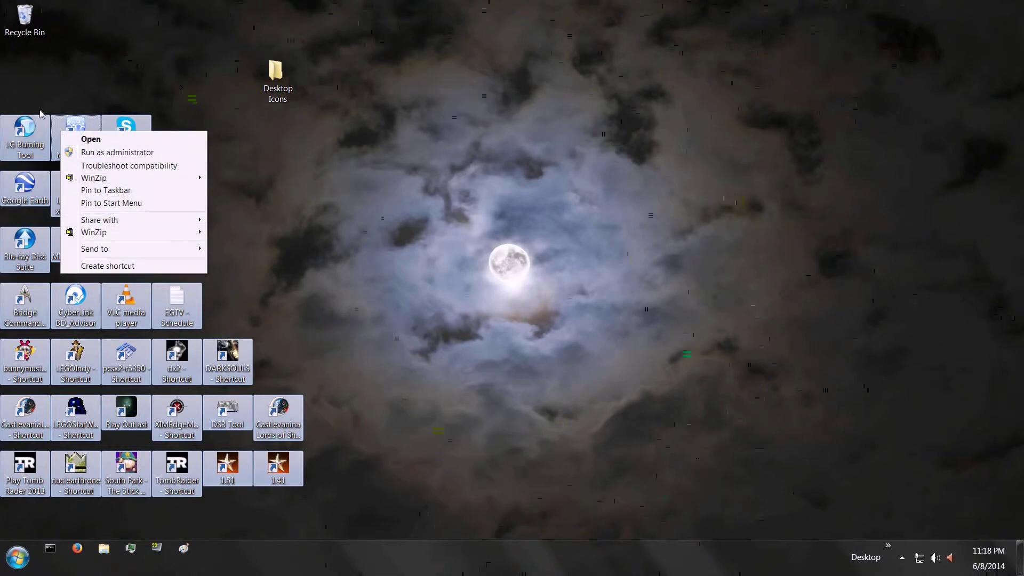
pyautogui.click(189, 111)
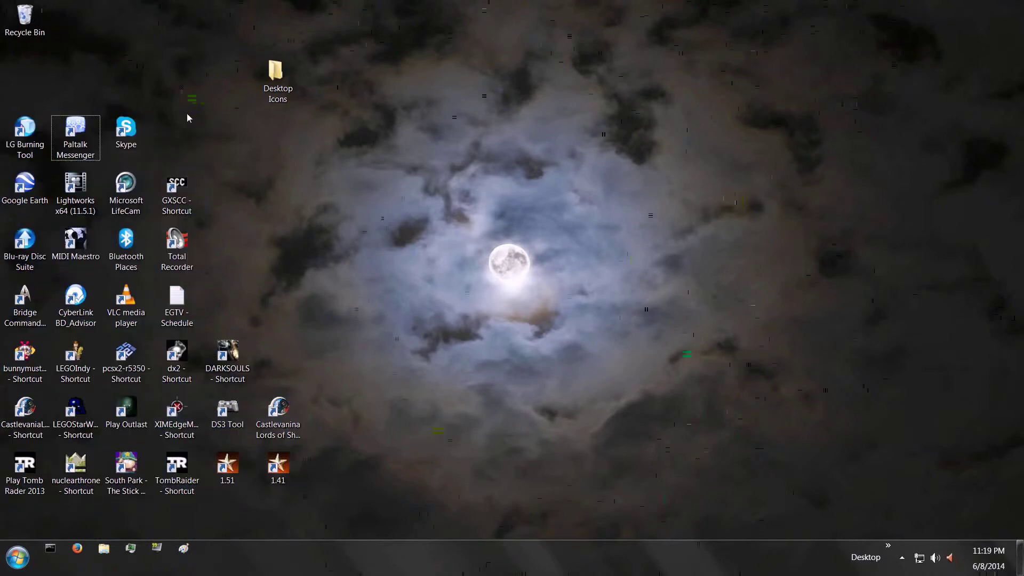
pyautogui.rightClick(186, 113)
pyautogui.click(384, 492)
pyautogui.moveTo(391, 492); pyautogui.dragTo(8, 125)
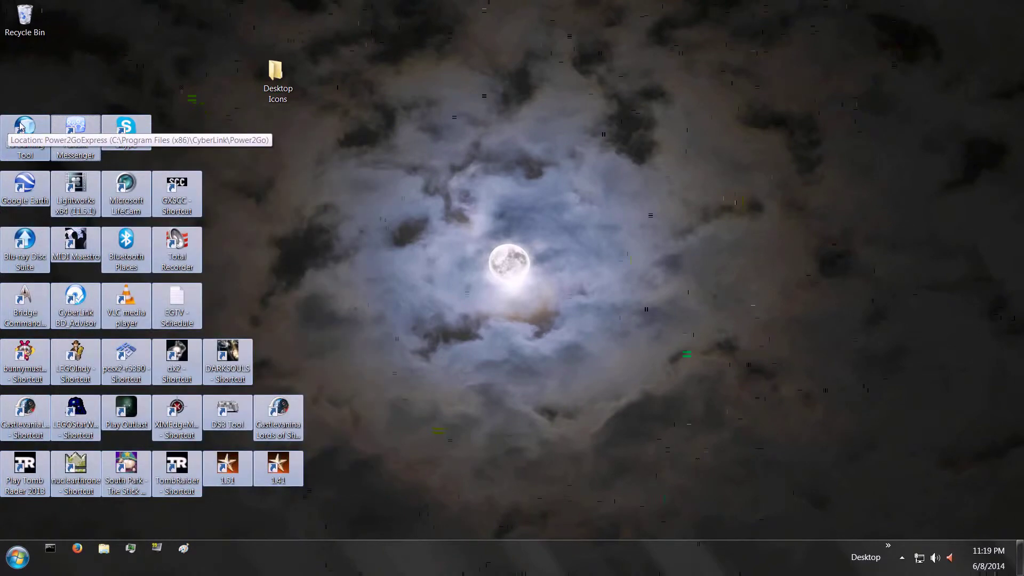
# - Paste the selected shortcuts into Desktop Icons, skip Bluetooth Places for all items, and close the window
pyautogui.doubleClick(277, 71)
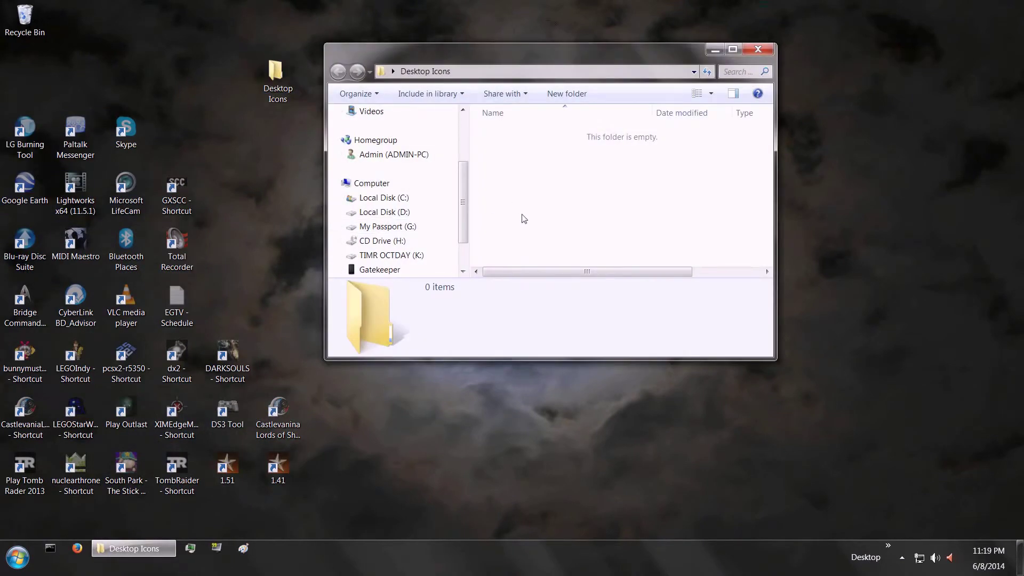
pyautogui.hotkey('ctrl', 'v')
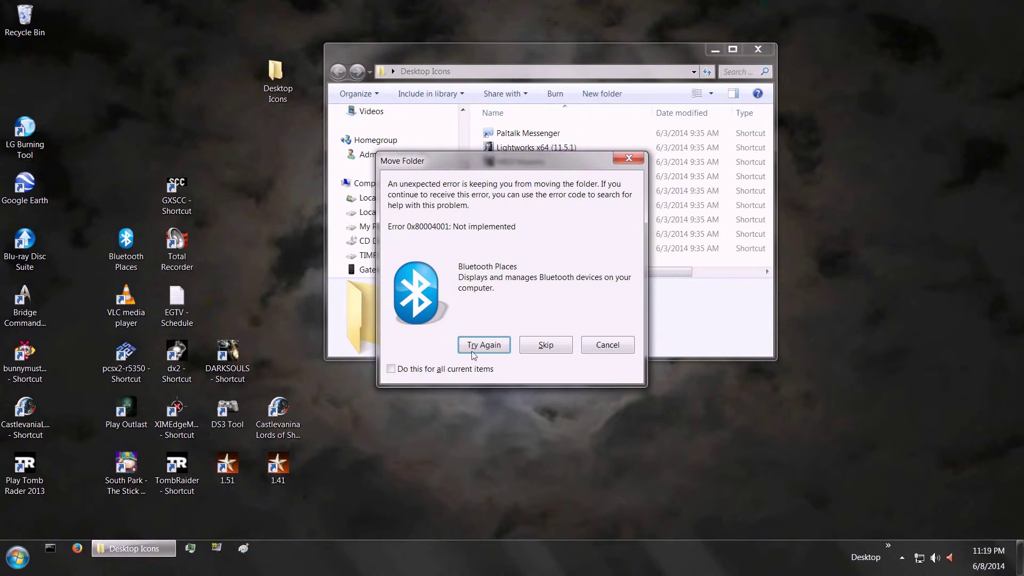
pyautogui.click(392, 369)
pyautogui.click(392, 369)
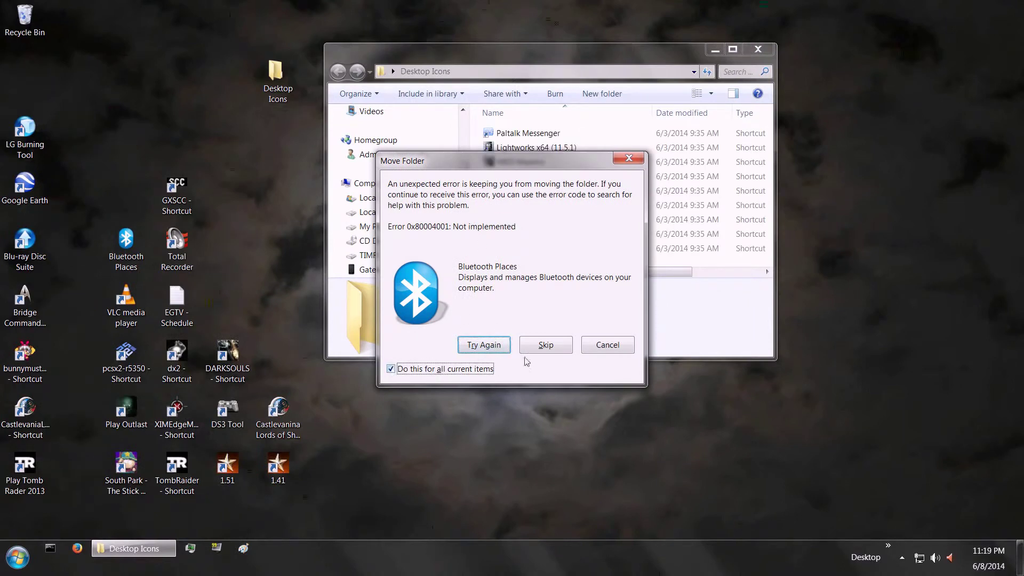
pyautogui.click(496, 346)
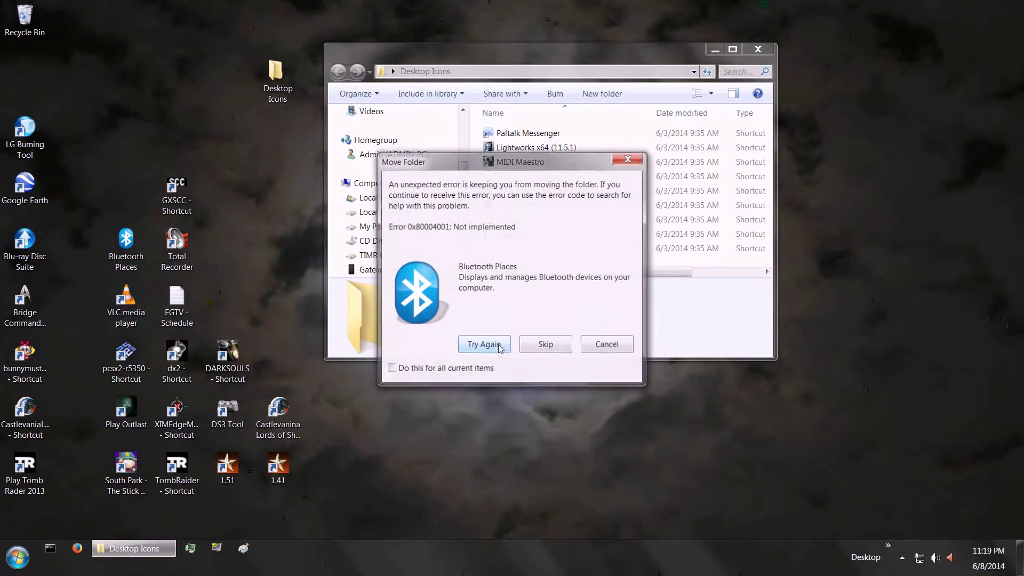
pyautogui.click(546, 345)
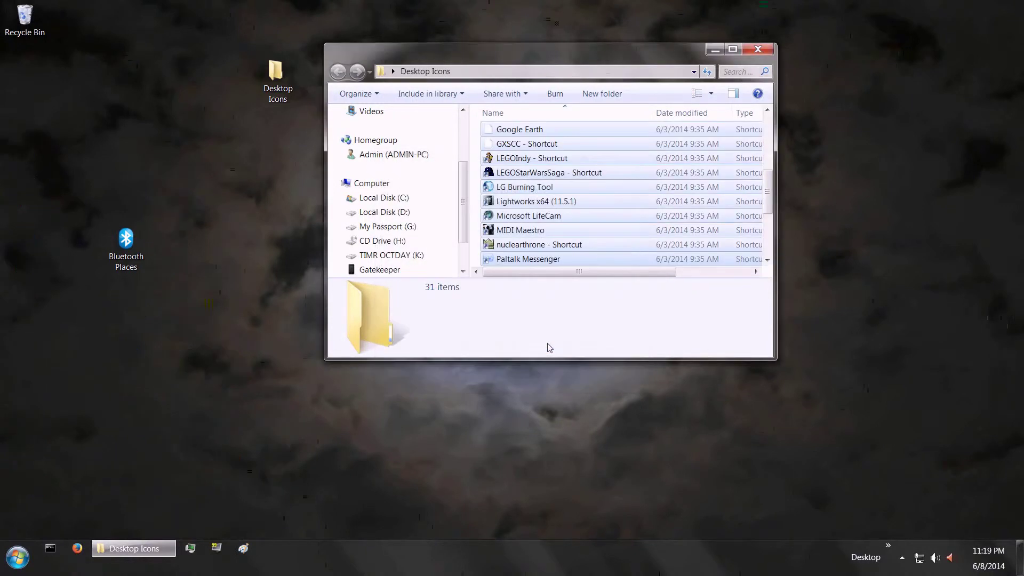
pyautogui.click(240, 343)
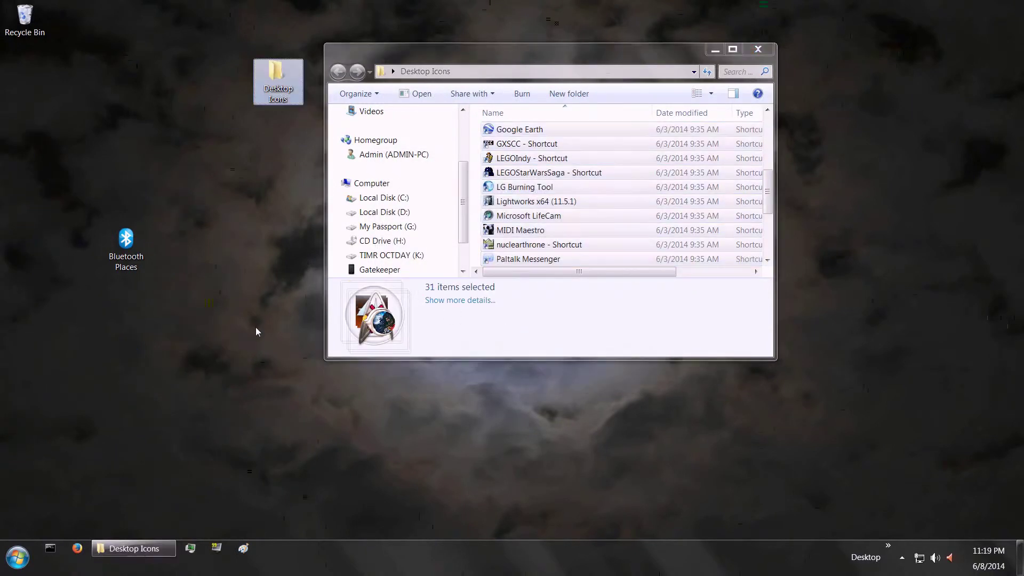
pyautogui.click(757, 49)
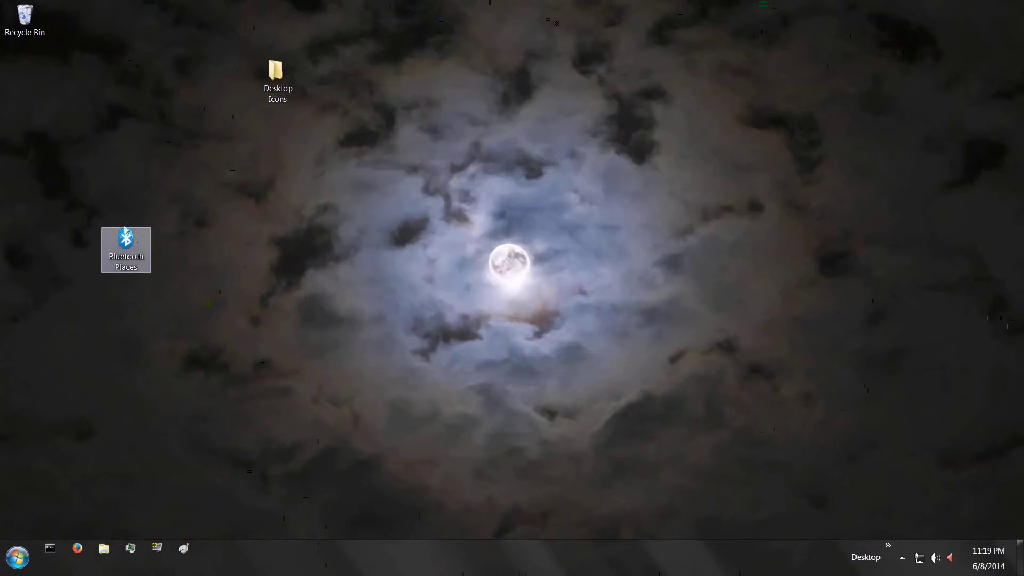
# - Place Bluetooth Places under the Recycle Bin and cut the Desktop Icons folder
pyautogui.moveTo(129, 245); pyautogui.dragTo(36, 65)
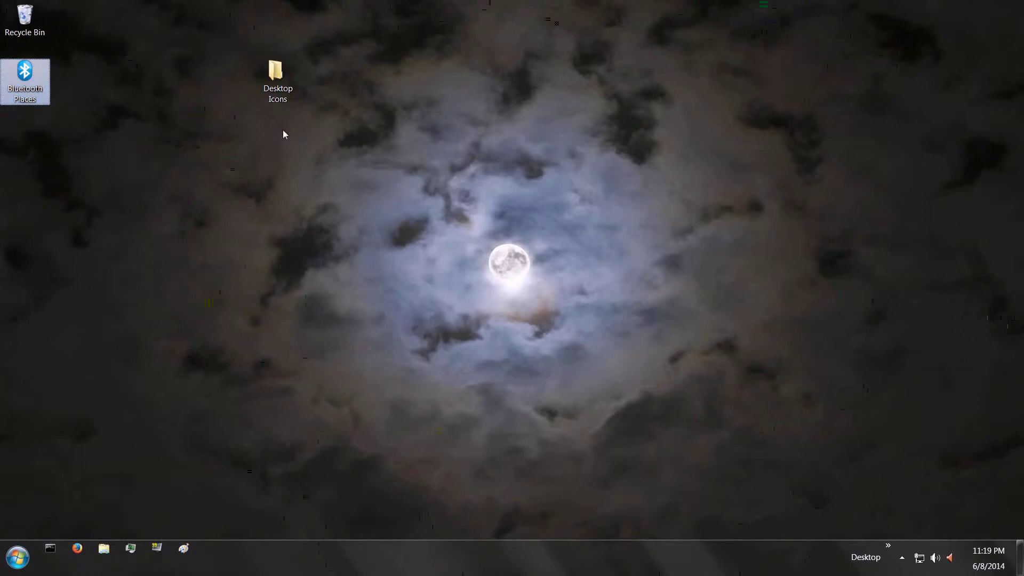
pyautogui.click(268, 78)
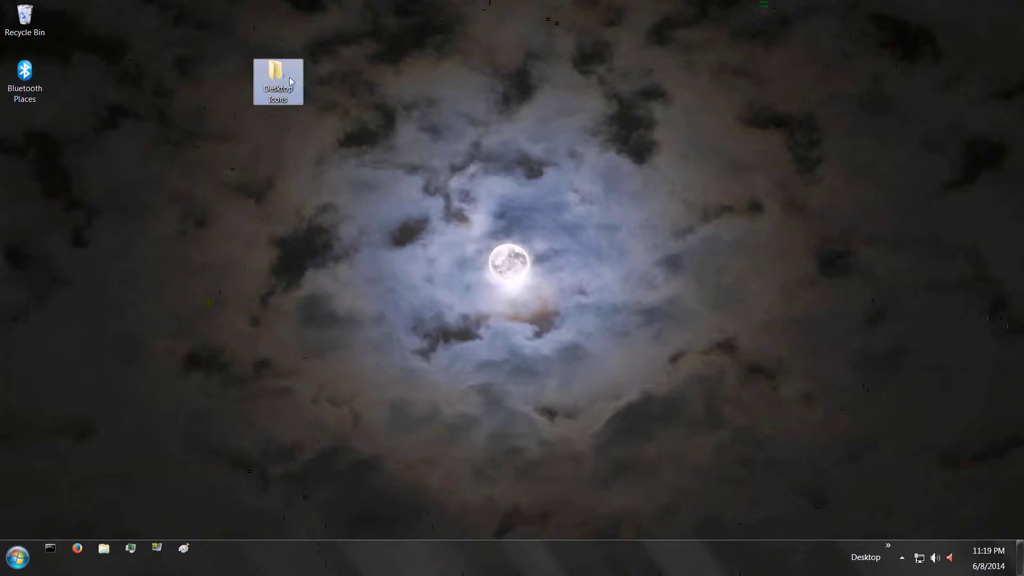
pyautogui.rightClick(289, 77)
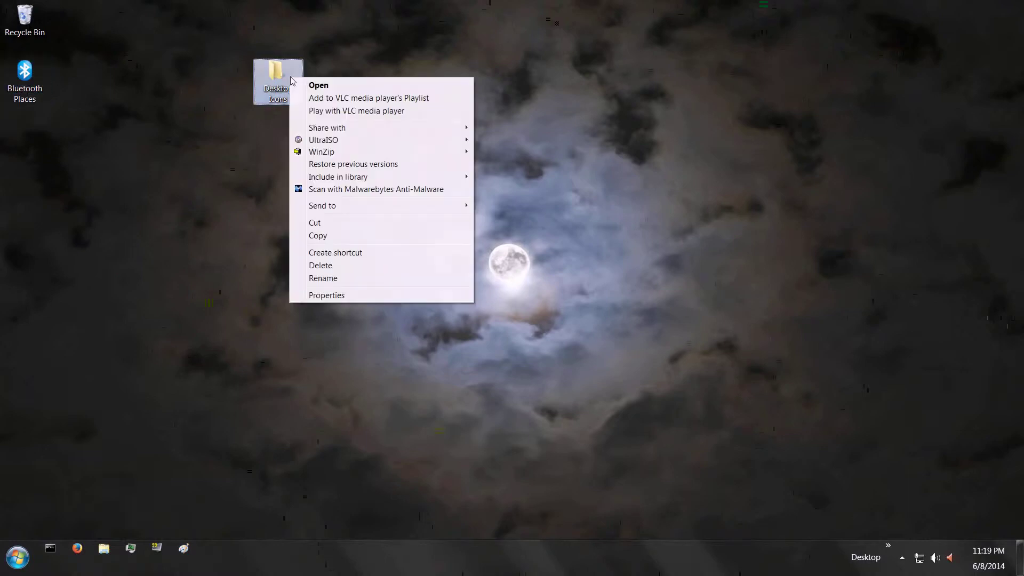
pyautogui.click(327, 224)
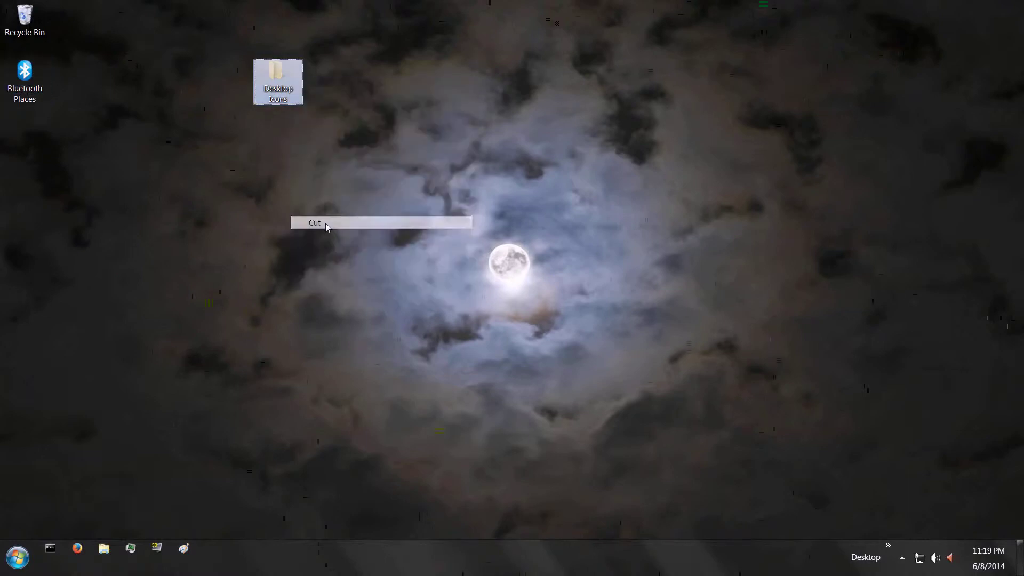
# - Paste the Desktop Icons folder into the Pictures library, check its shortcuts, and close the window
pyautogui.click(104, 551)
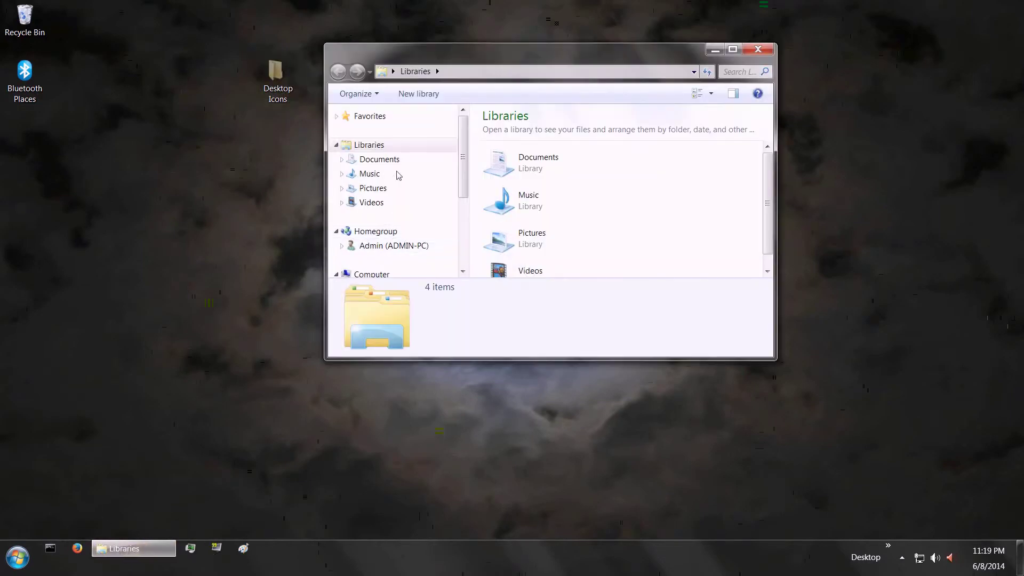
pyautogui.click(373, 188)
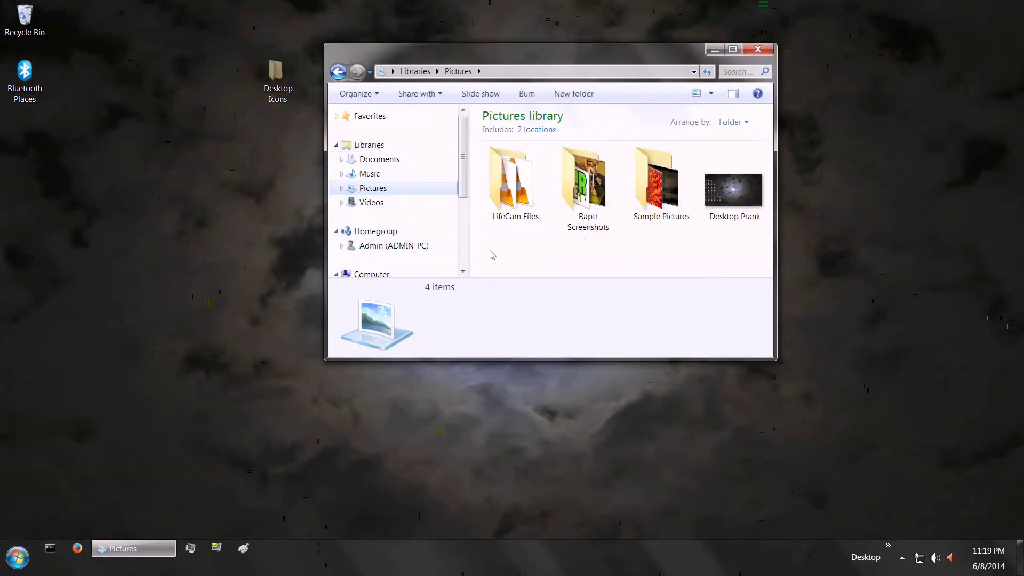
pyautogui.rightClick(507, 250)
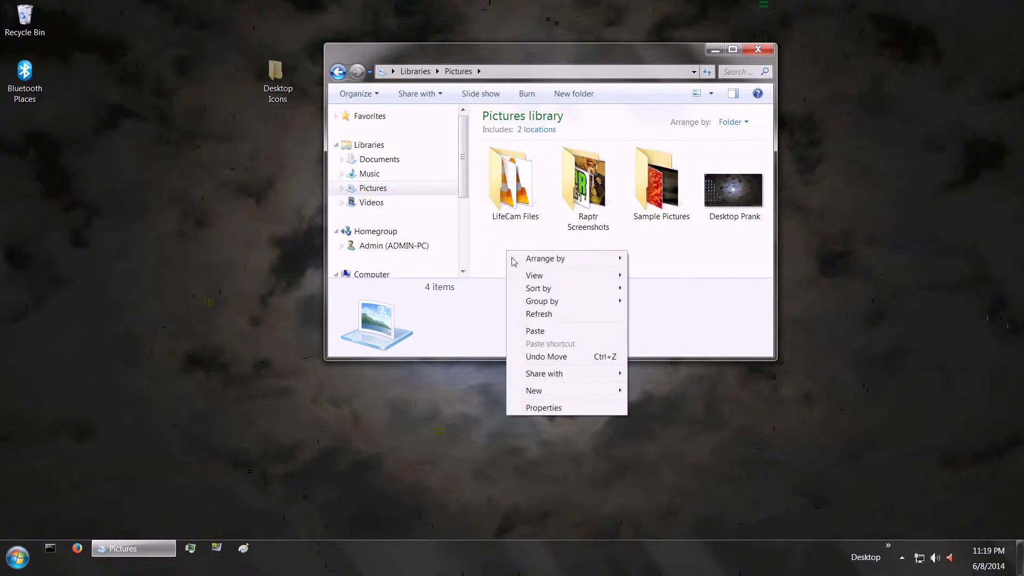
pyautogui.click(546, 335)
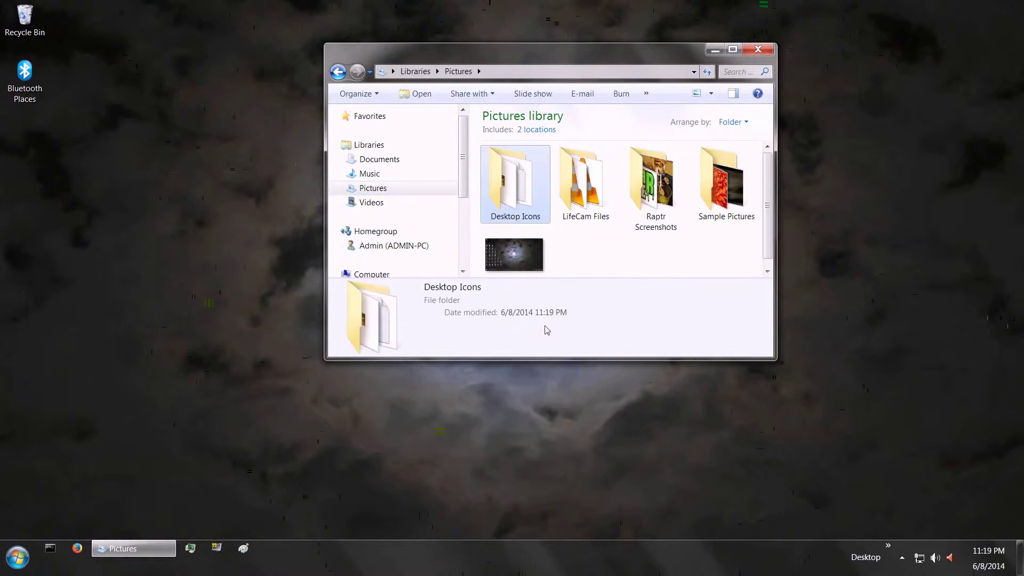
pyautogui.scroll(-1, 555, 224)
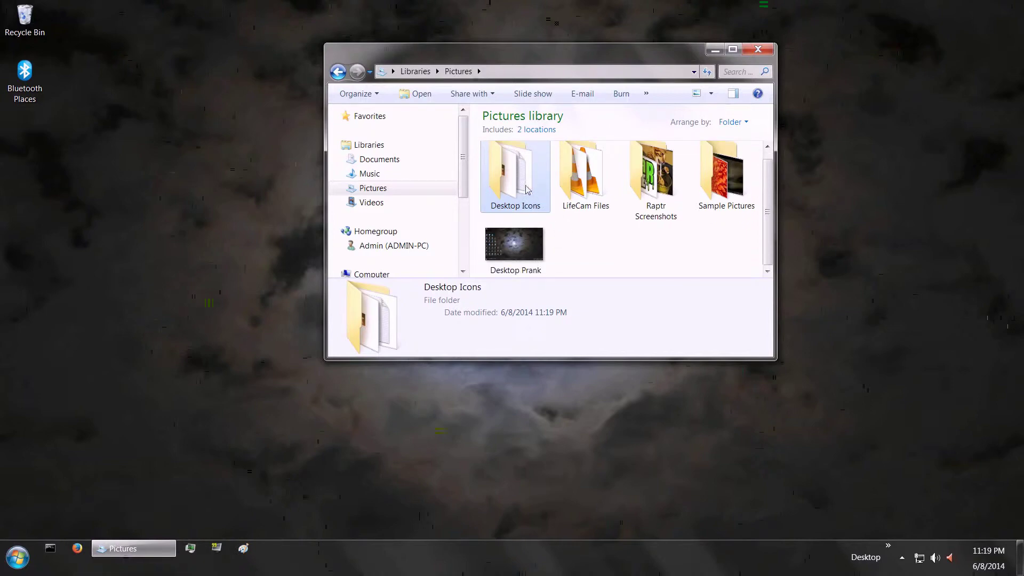
pyautogui.doubleClick(526, 191)
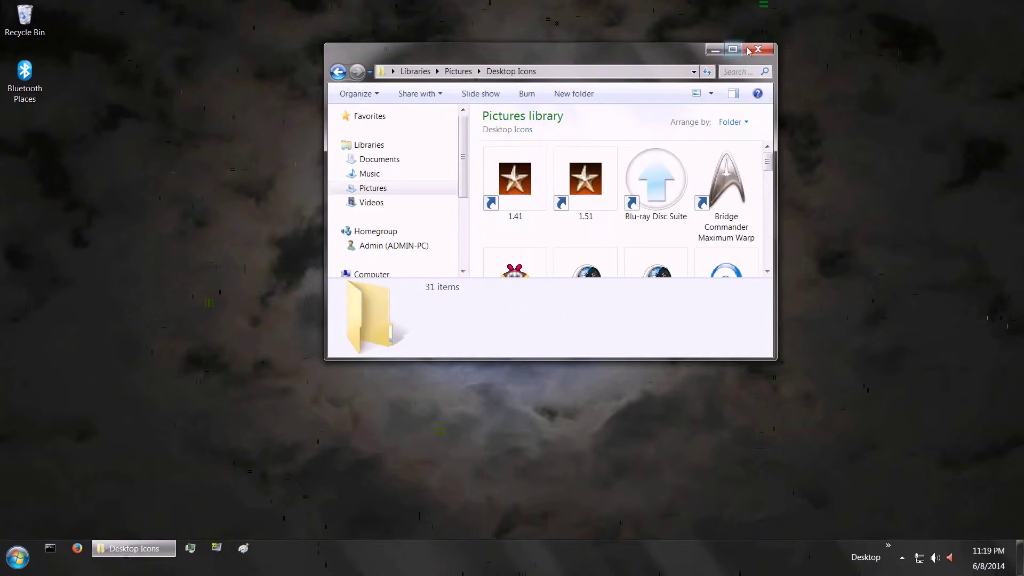
pyautogui.scroll(-5, 661, 250)
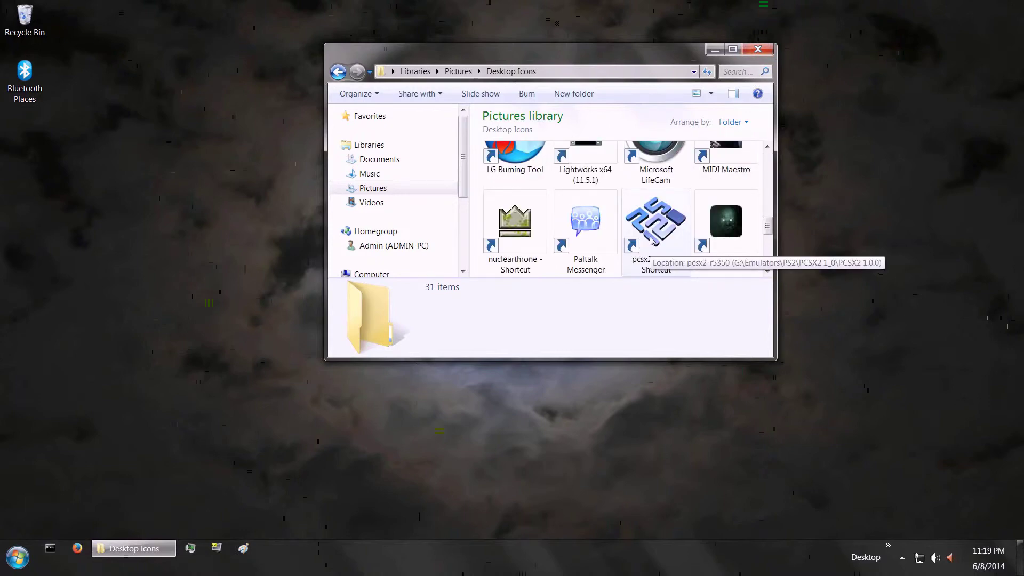
pyautogui.click(758, 49)
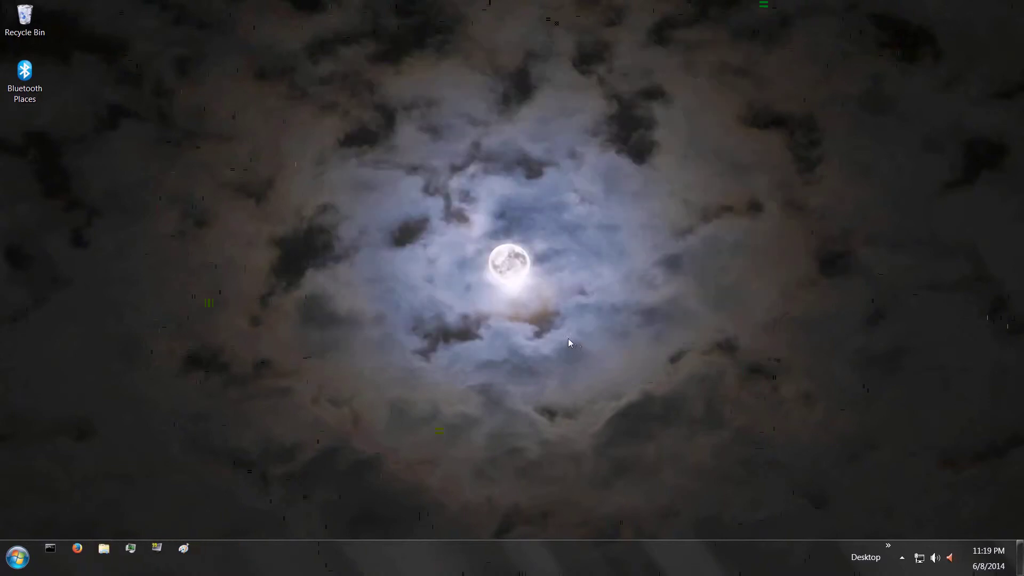
# - Unlock the taskbar and enable 'Auto-hide the taskbar' in Taskbar Properties, applying the change
pyautogui.rightClick(343, 569)
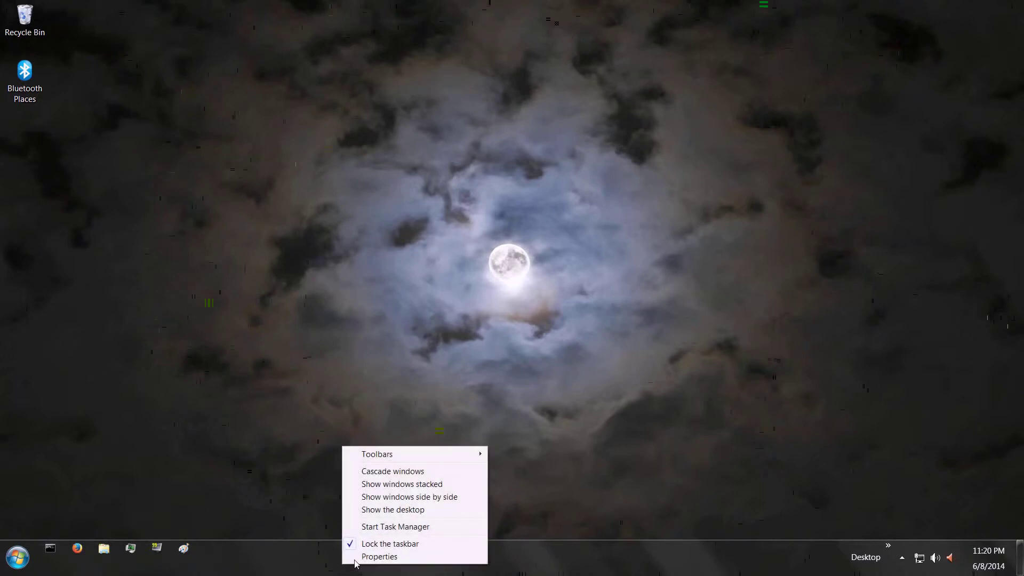
pyautogui.click(390, 543)
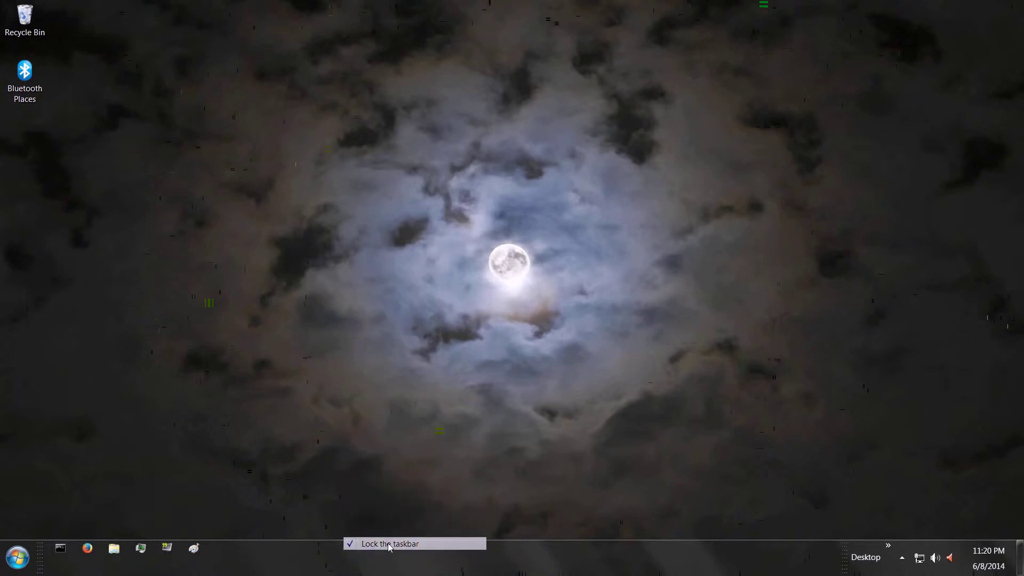
pyautogui.rightClick(342, 560)
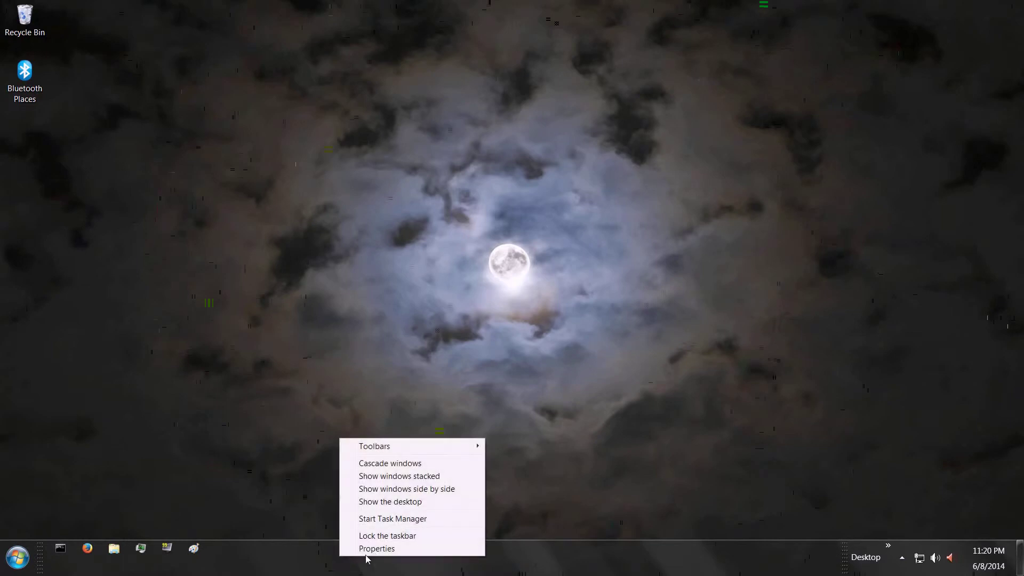
pyautogui.click(388, 551)
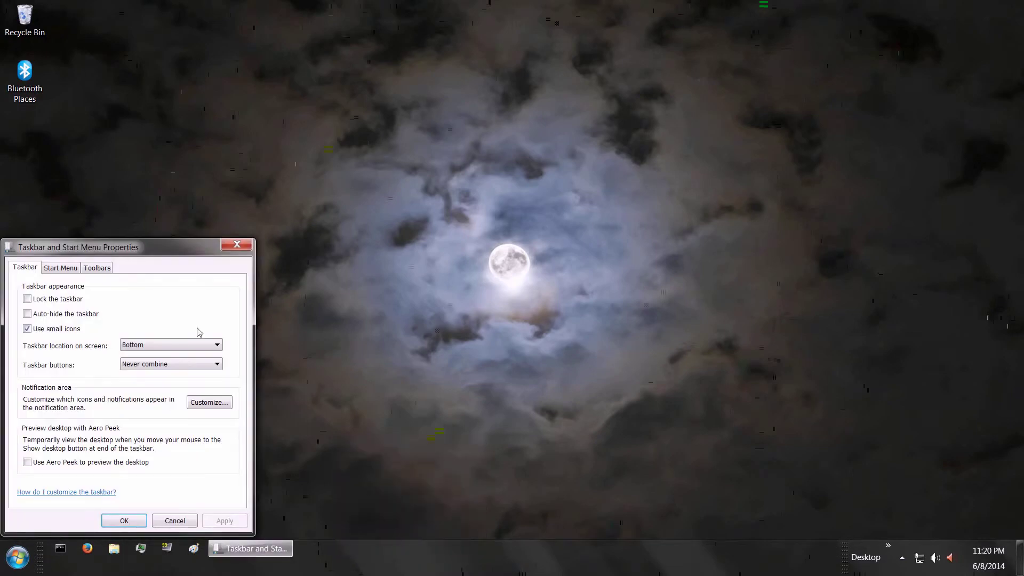
pyautogui.click(27, 314)
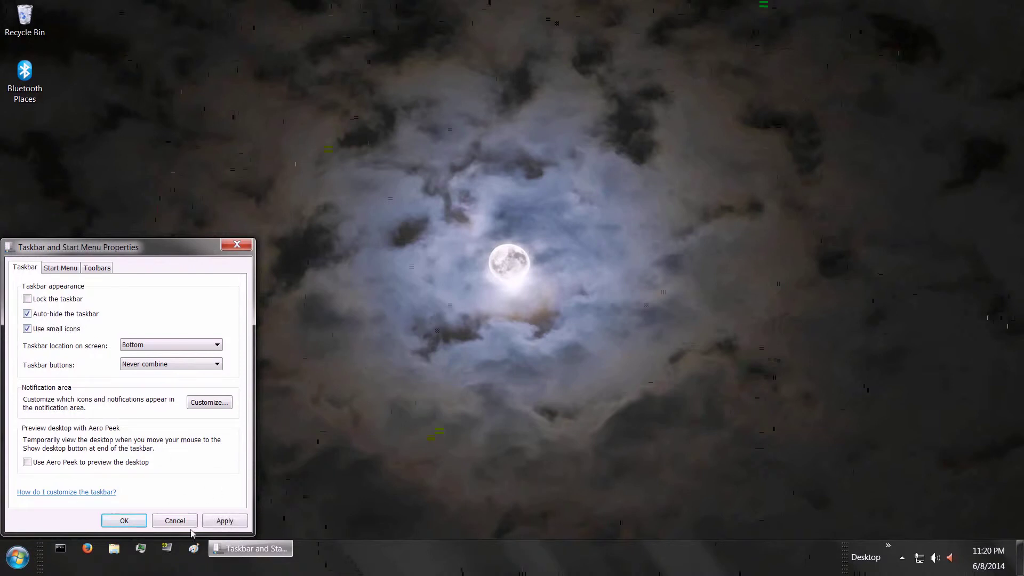
pyautogui.click(224, 521)
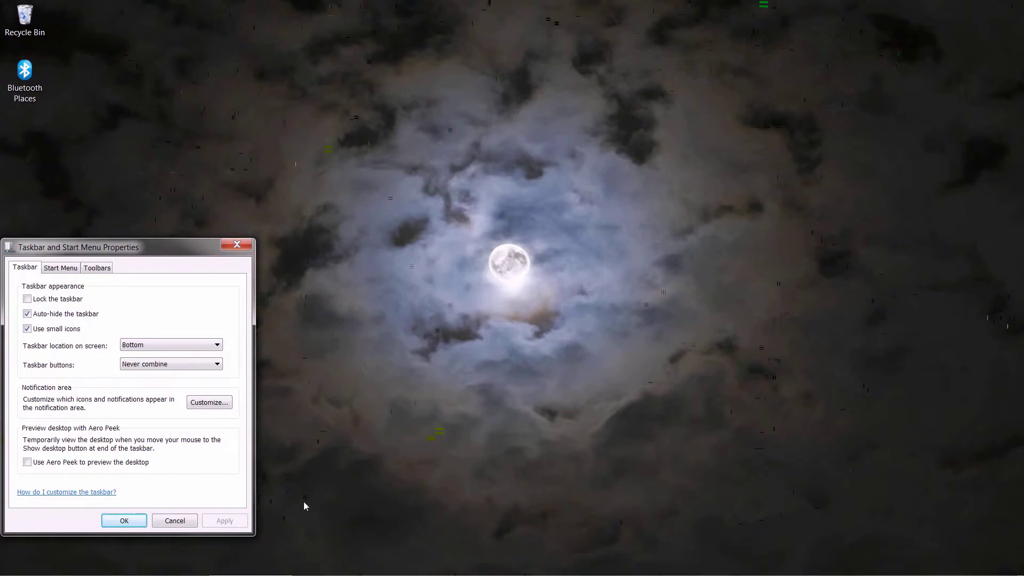
pyautogui.click(246, 243)
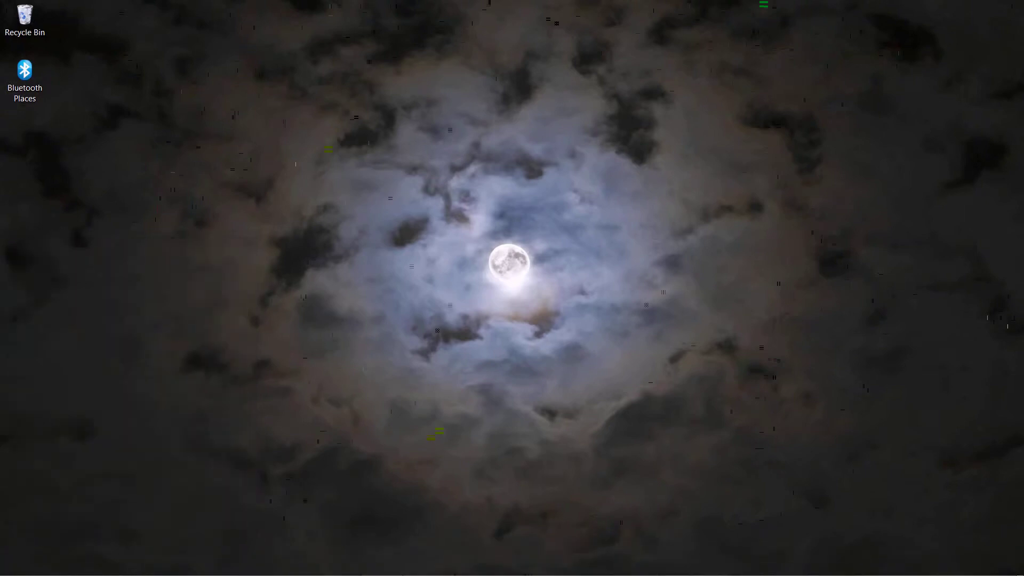
# - Drag the taskbar past the left and top edges to dock it on the right, then click the desktop
pyautogui.moveTo(401, 574)
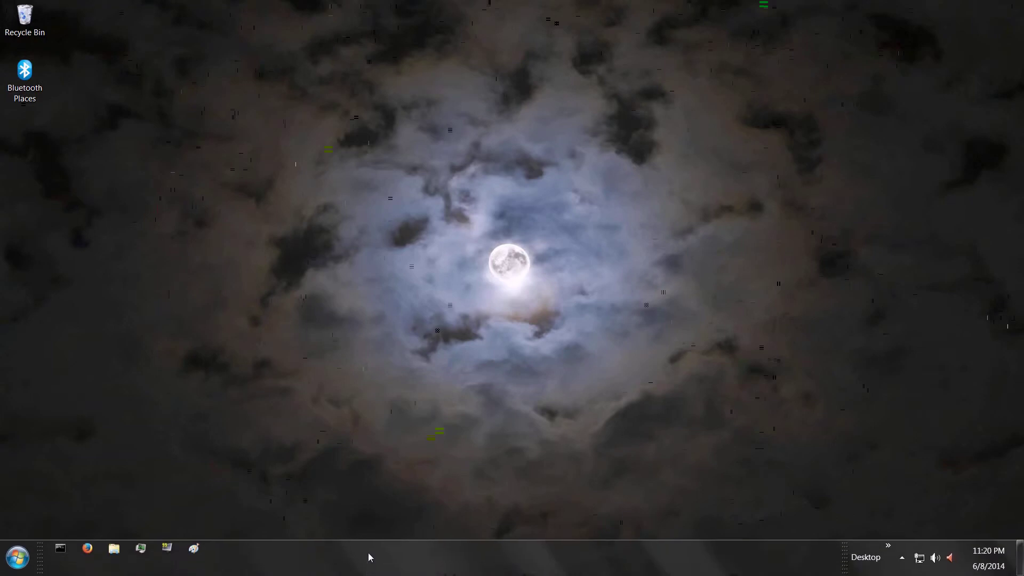
pyautogui.moveTo(368, 547); pyautogui.dragTo(154, 345)
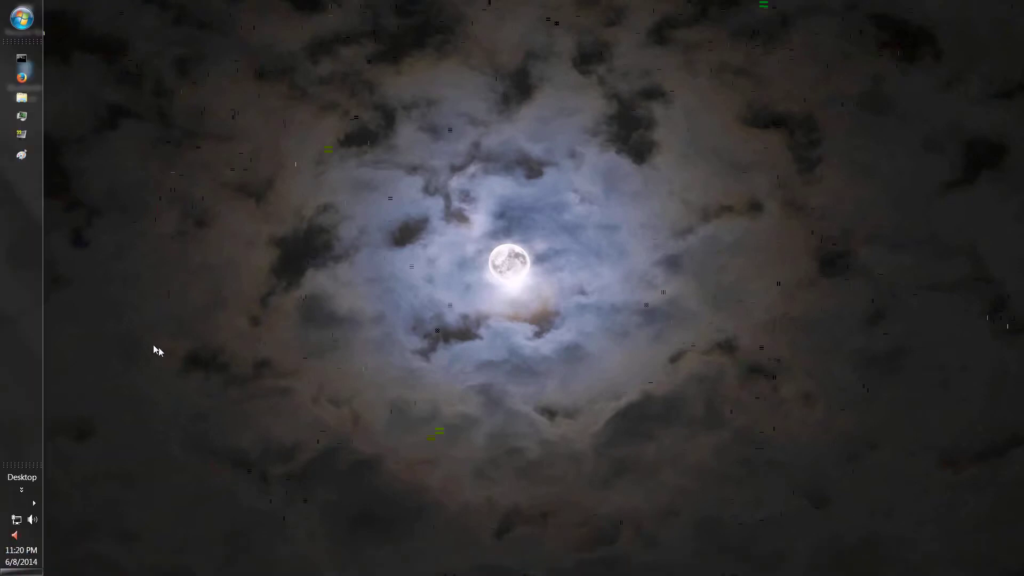
pyautogui.moveTo(40, 324); pyautogui.dragTo(358, 2)
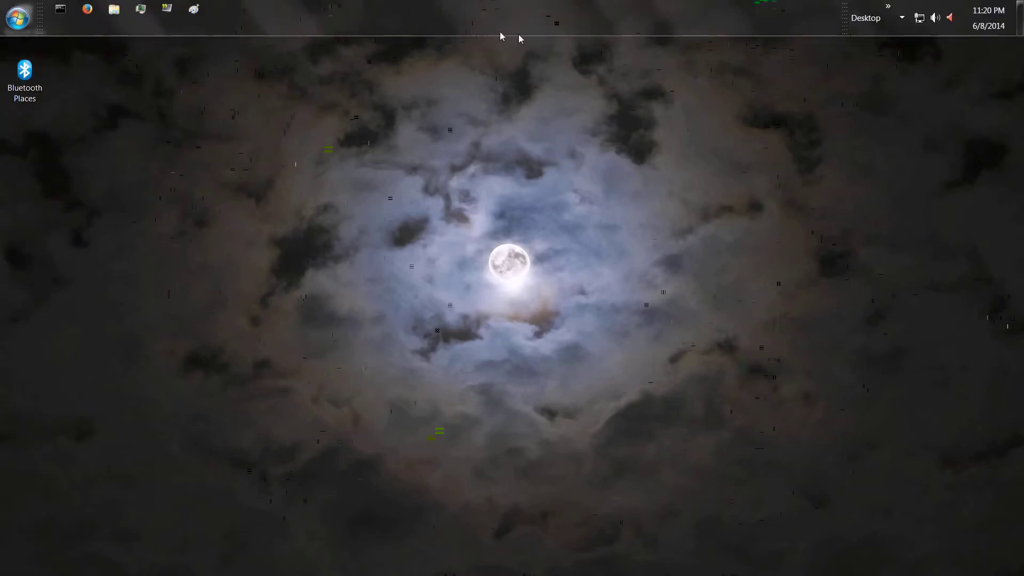
pyautogui.moveTo(626, 104); pyautogui.dragTo(828, 198)
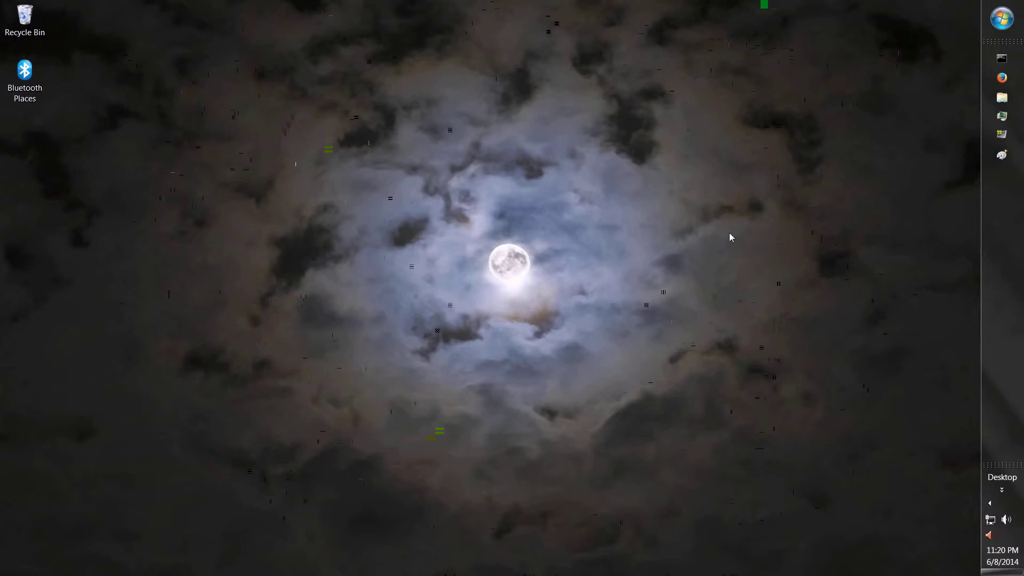
pyautogui.click(229, 265)
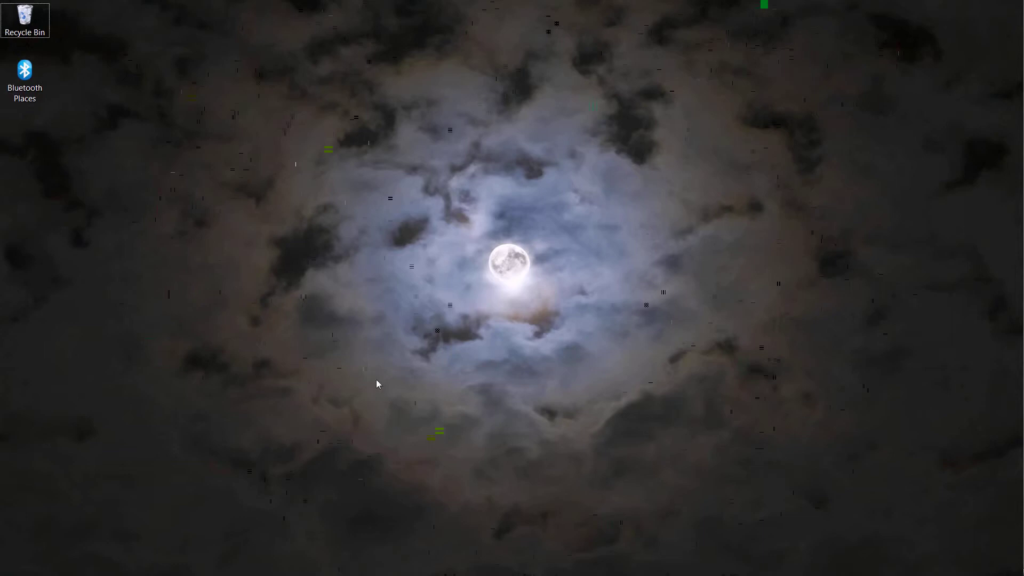
# - Set the desktop background to the Desktop Prank image from Pictures Library and return to Personalization
pyautogui.rightClick(341, 293)
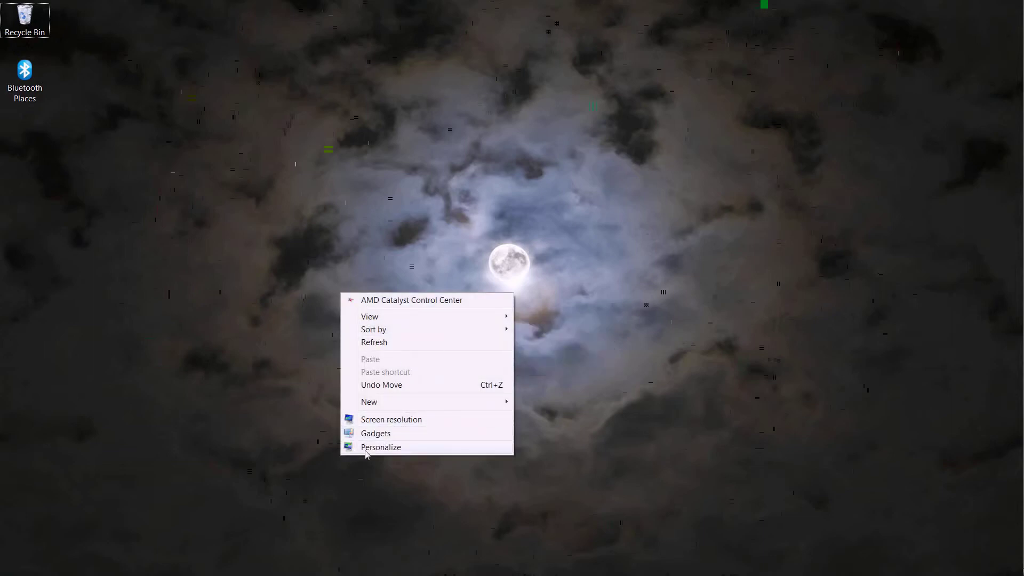
pyautogui.click(394, 448)
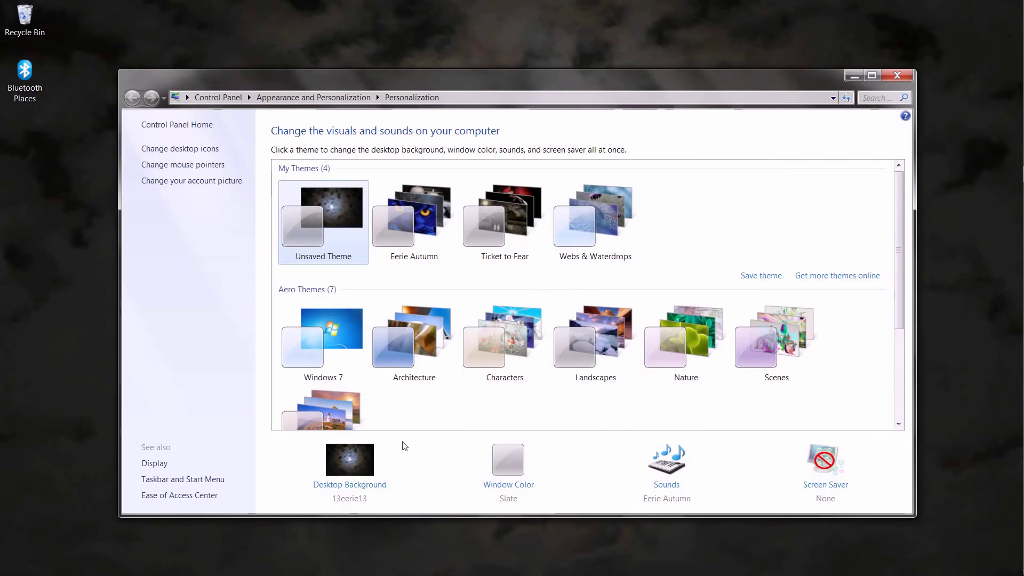
pyautogui.click(332, 487)
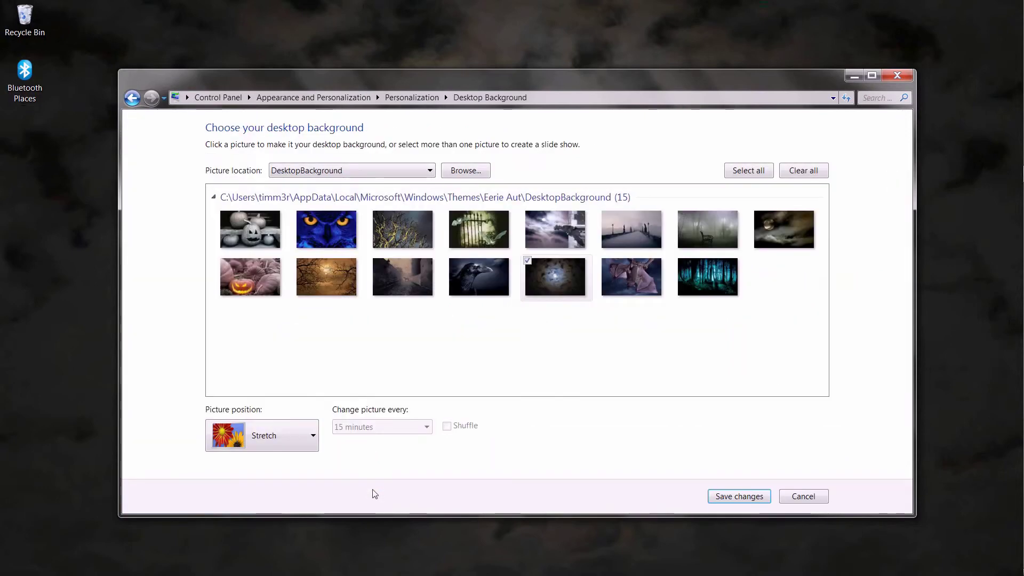
pyautogui.click(351, 168)
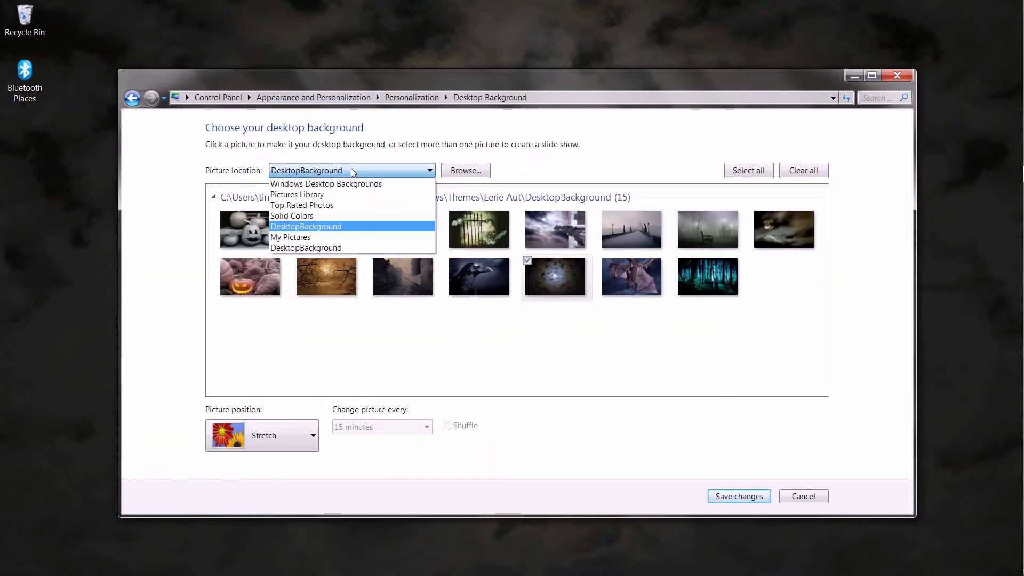
pyautogui.click(330, 197)
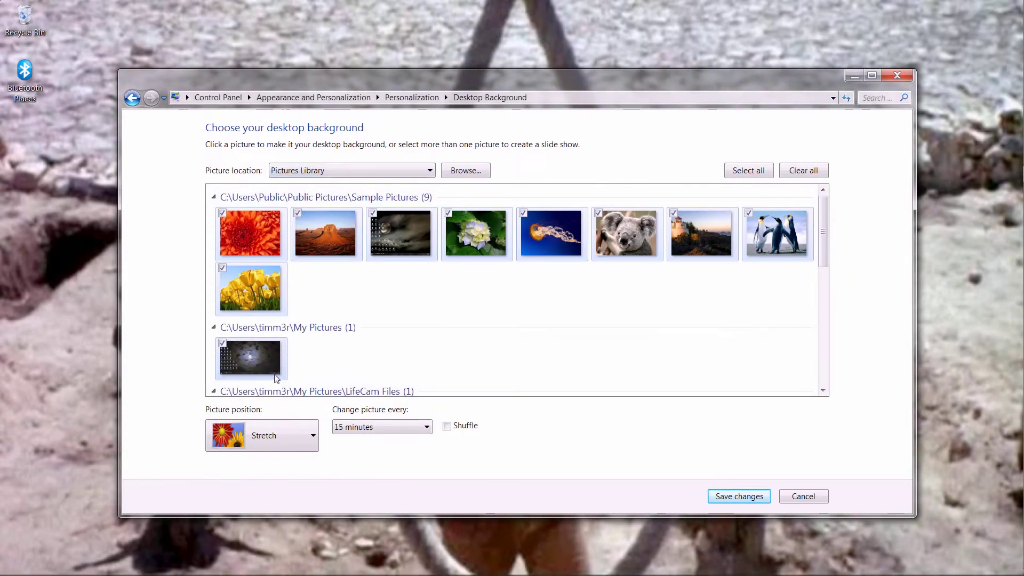
pyautogui.click(270, 360)
pyautogui.scroll(-1, 308, 344)
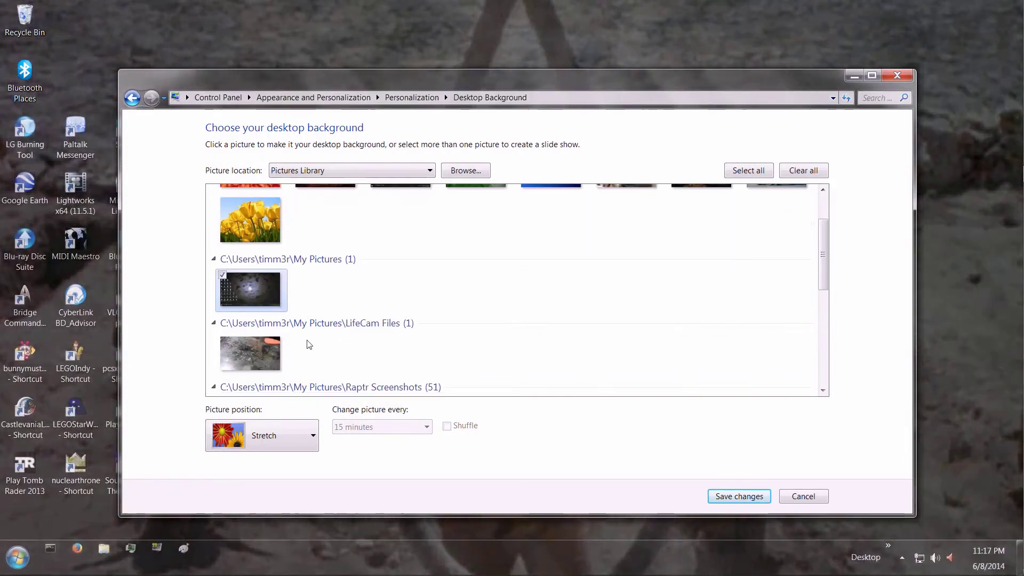
pyautogui.scroll(-2, 308, 344)
pyautogui.scroll(2, 308, 344)
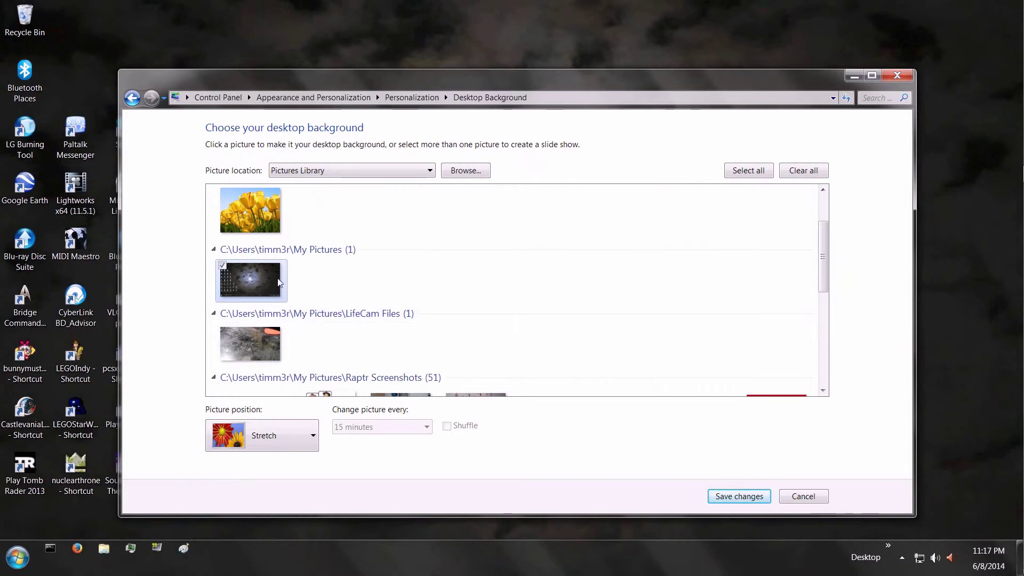
pyautogui.moveTo(264, 274)
pyautogui.press('BackSpace')
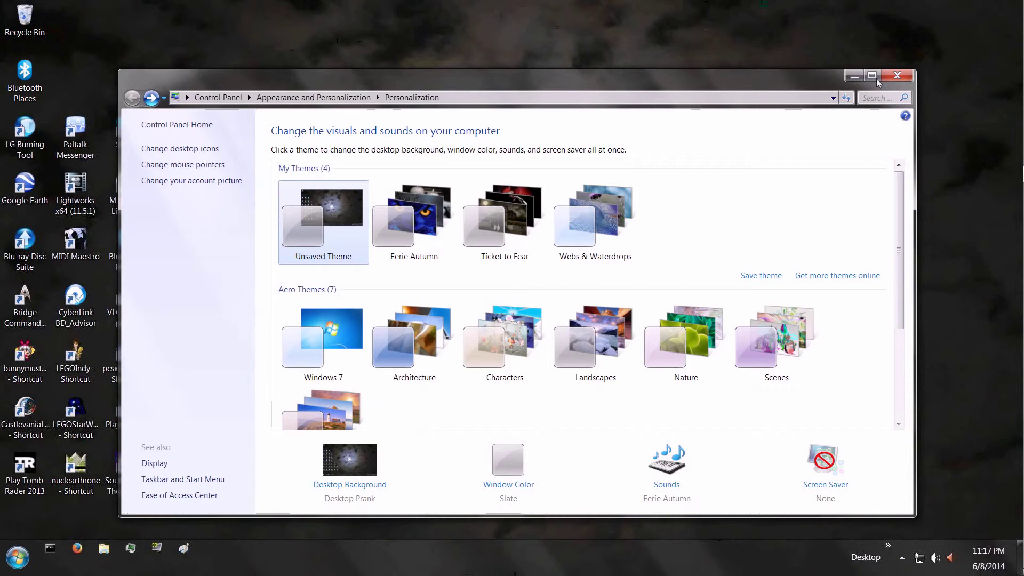
# - Close Personalization and test the fake desktop with a click, a selection box and the Start menu
pyautogui.click(896, 76)
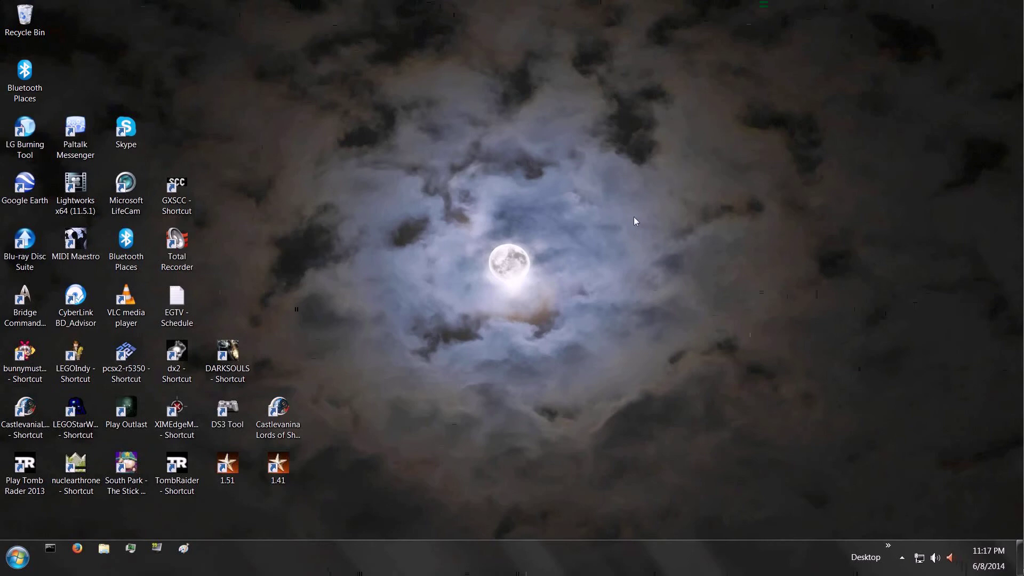
pyautogui.click(334, 423)
pyautogui.moveTo(165, 477); pyautogui.dragTo(586, 541)
pyautogui.press('super')
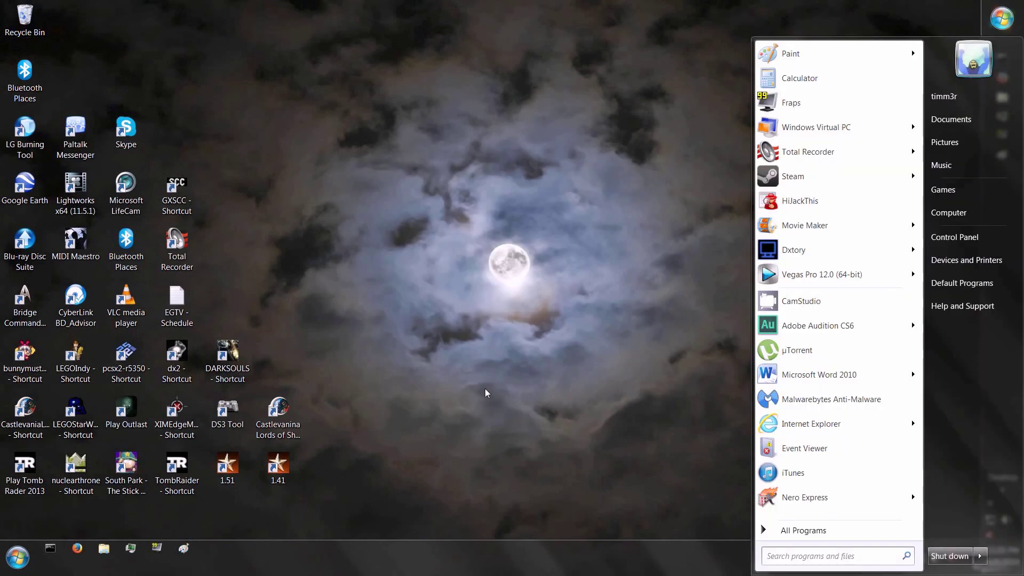
pyautogui.press('super')
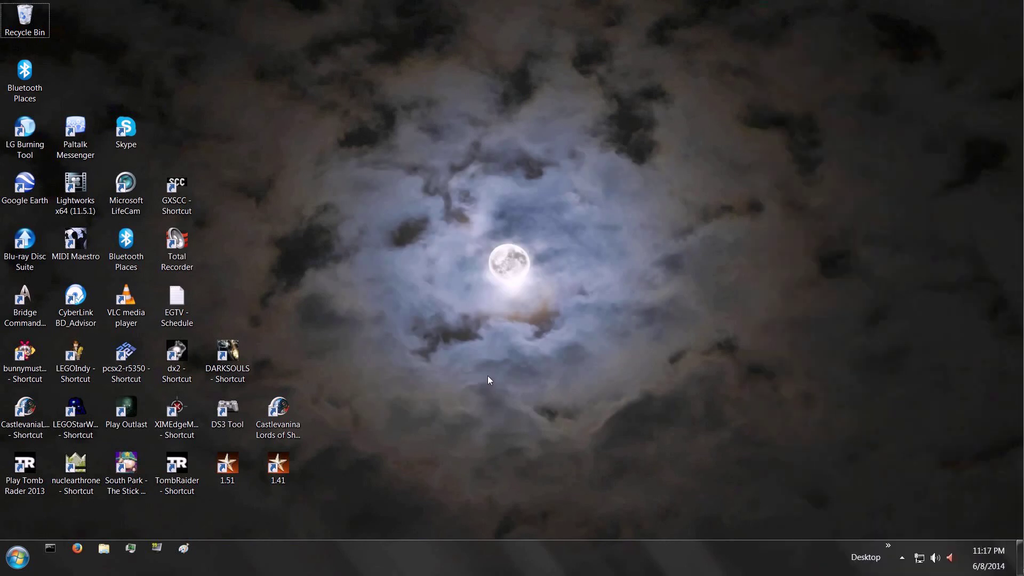